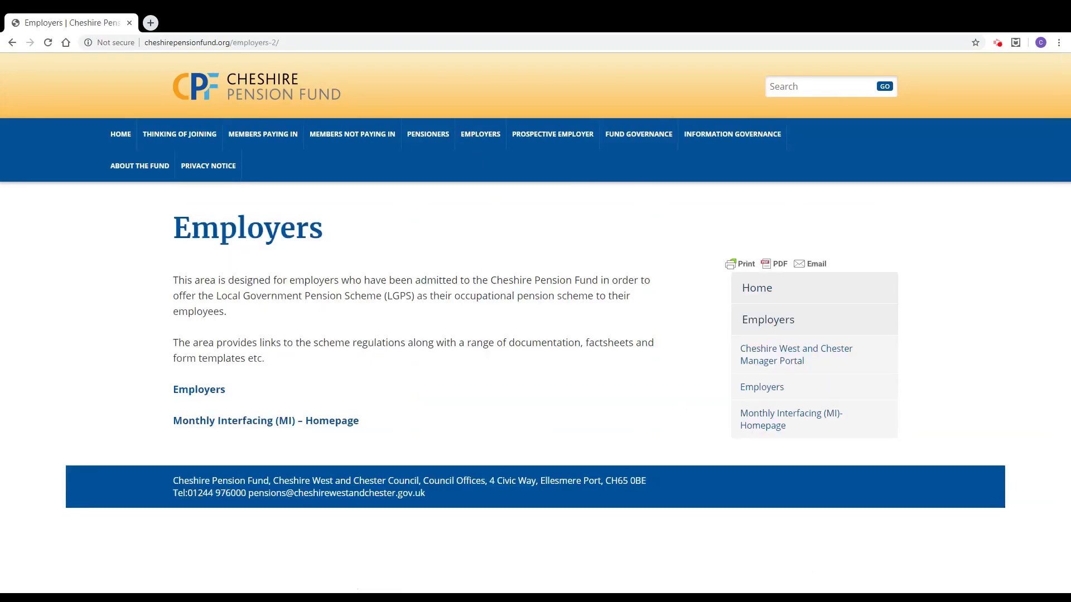
Step: Open the Monthly Interfacing (MI) homepage from the Employers area and go to the end of the page
left_click(271, 428)
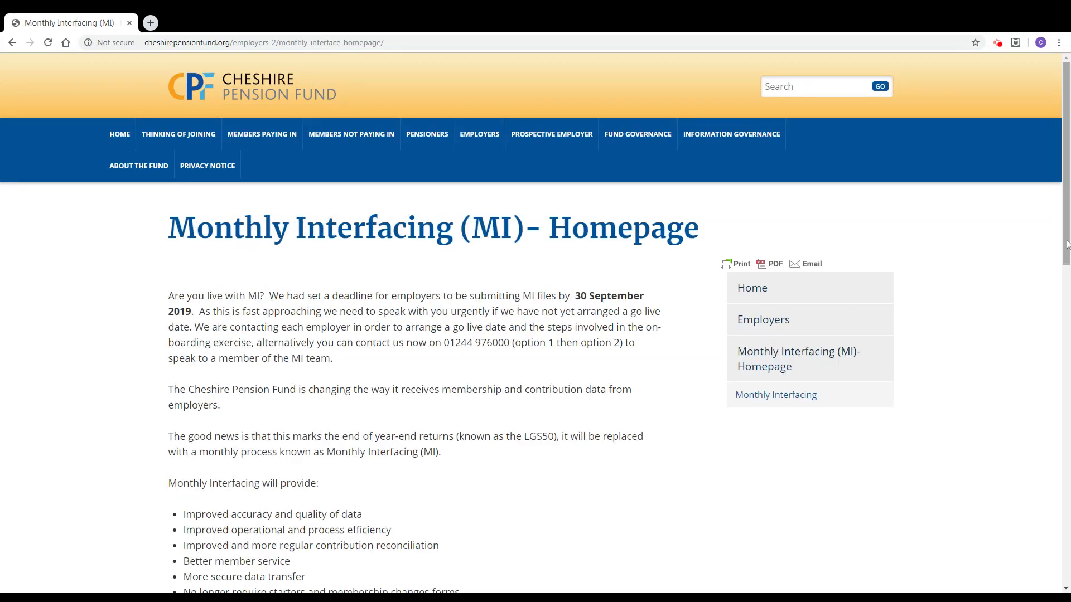
left_click_drag(1066, 244, 1068, 569)
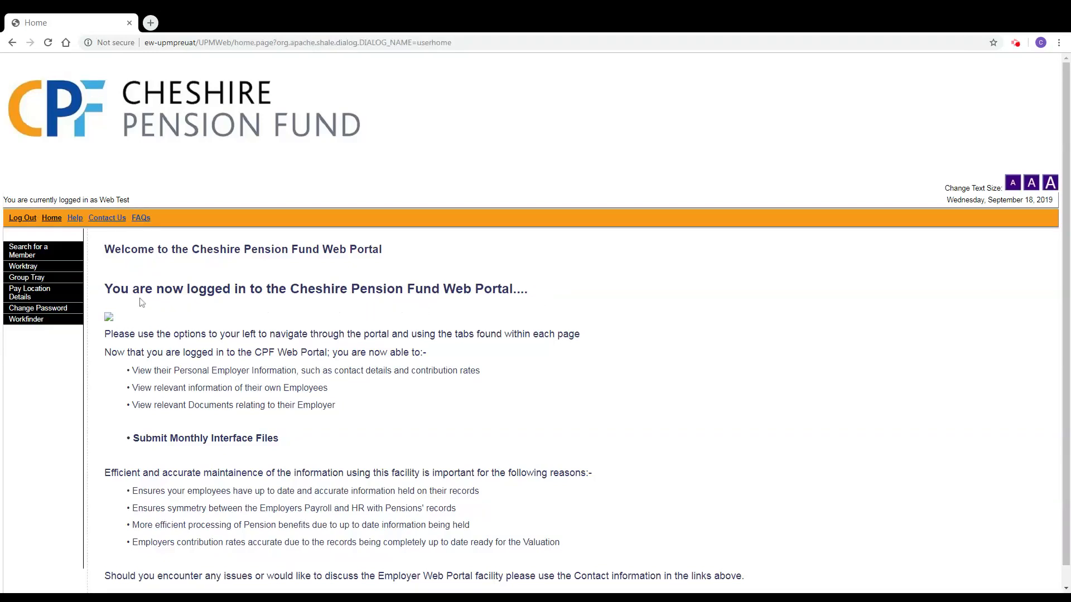
Step: Open the employer's pay location details and start the Monthly Contributions calculation
left_click(37, 297)
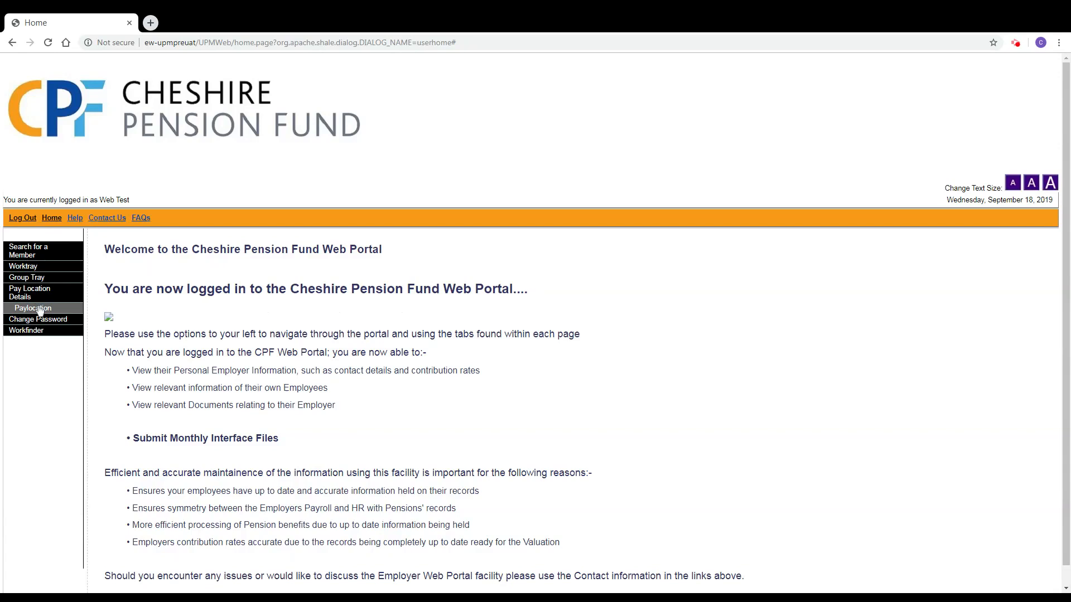
left_click(39, 310)
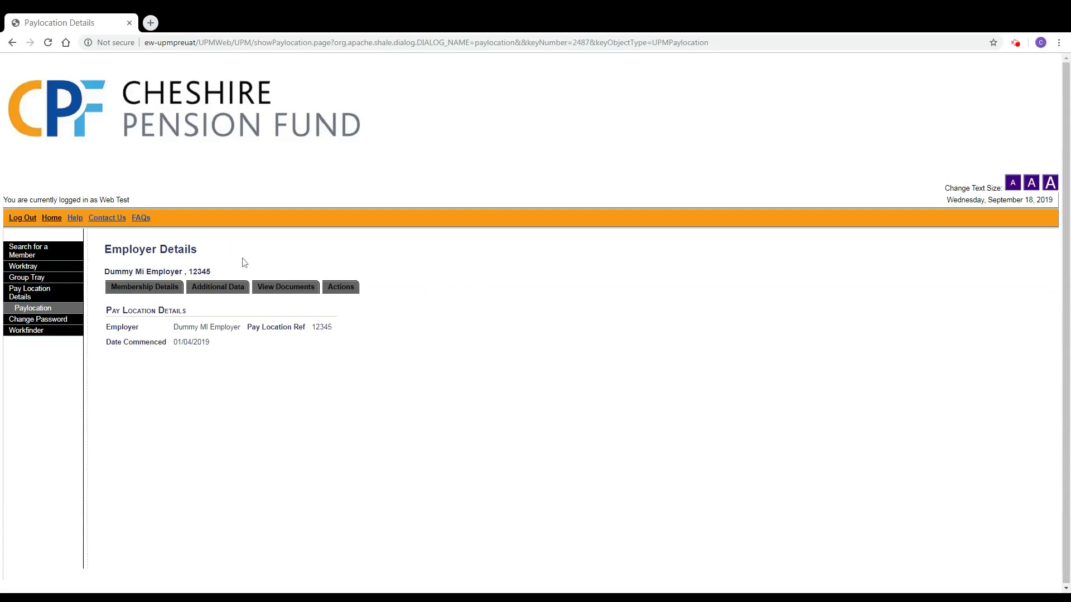
left_click(341, 288)
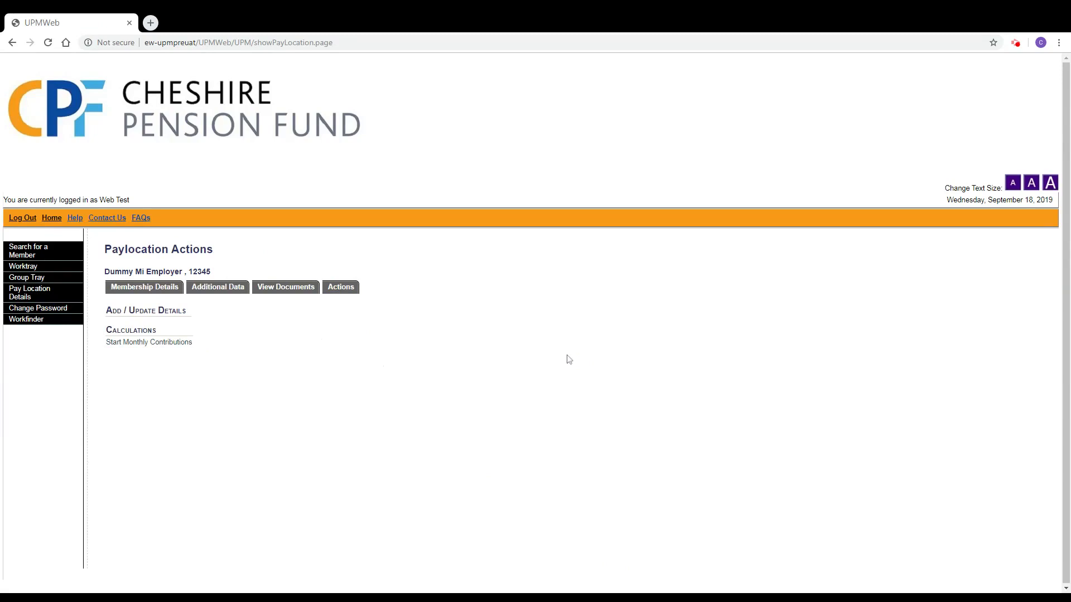
left_click(164, 345)
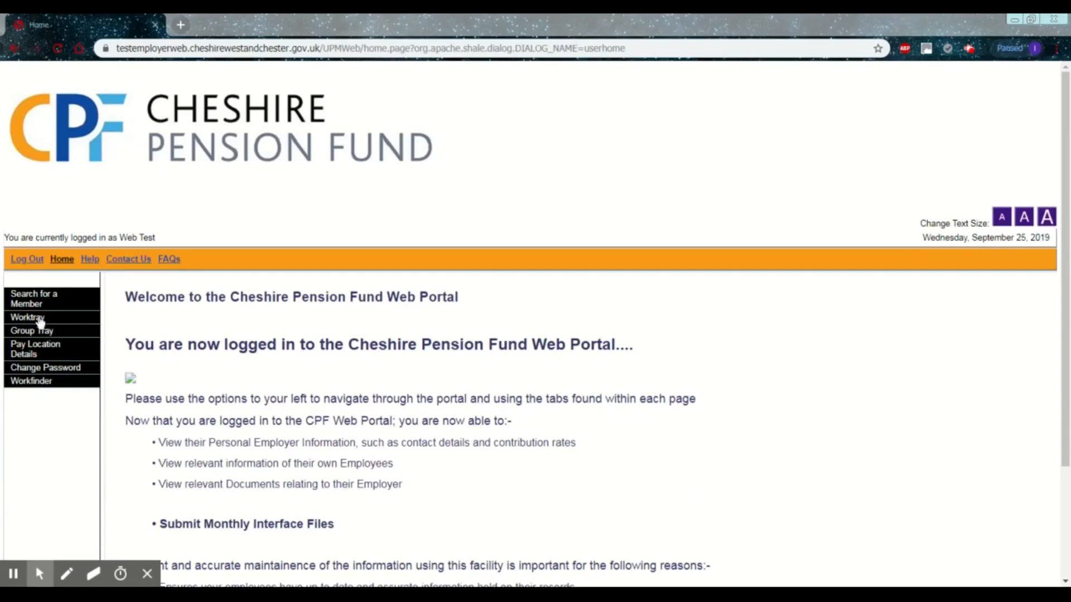
Step: Open the worktray and start the Monthly Returns - Employer Upload process dated 25/09/2019 11:06:52
left_click(40, 321)
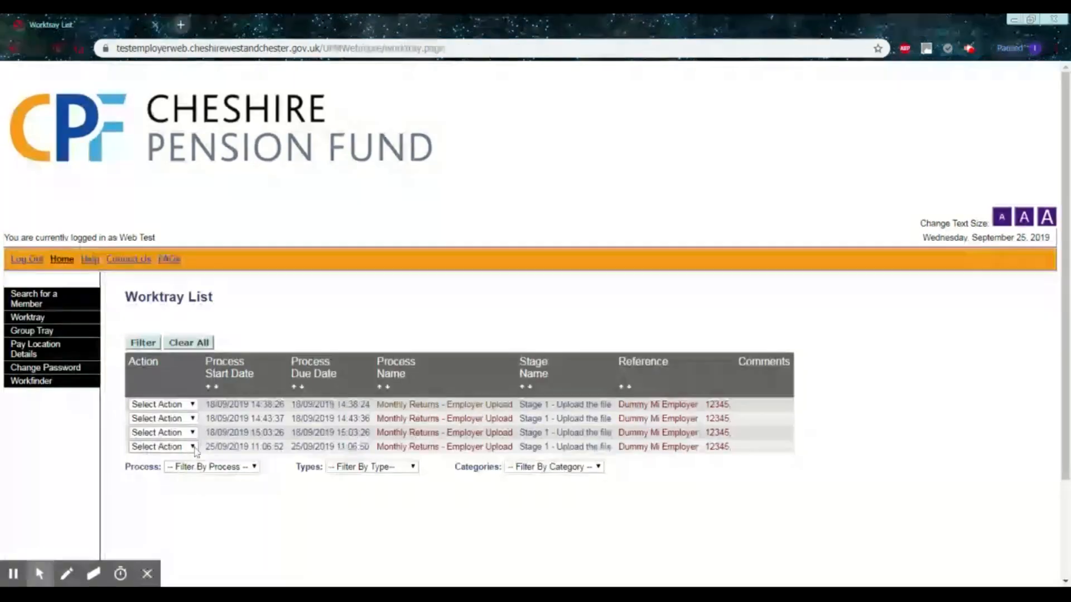
left_click(195, 451)
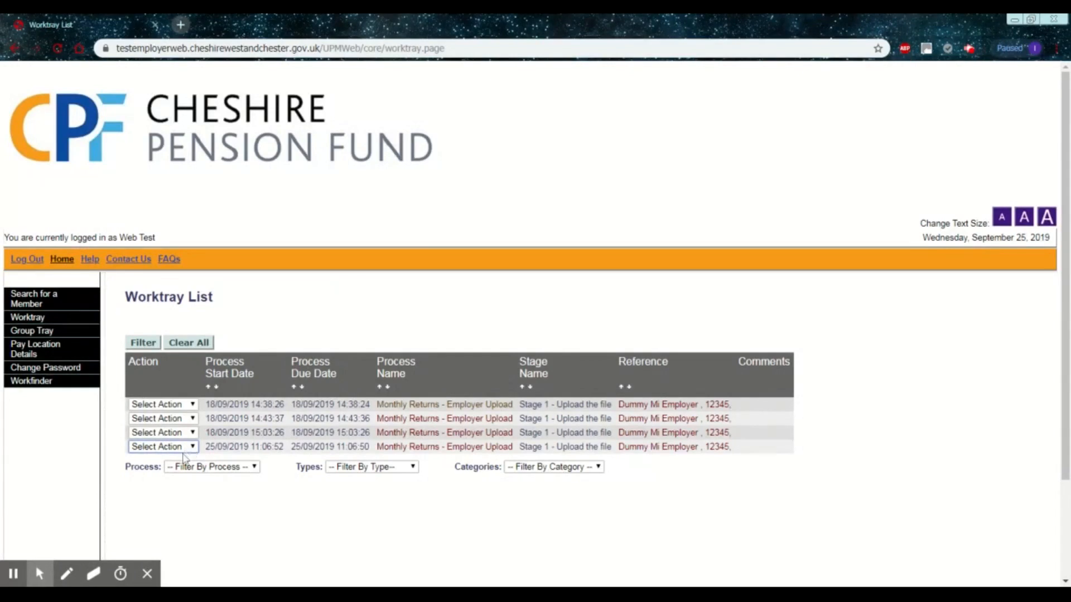
key("Down")
key("Return")
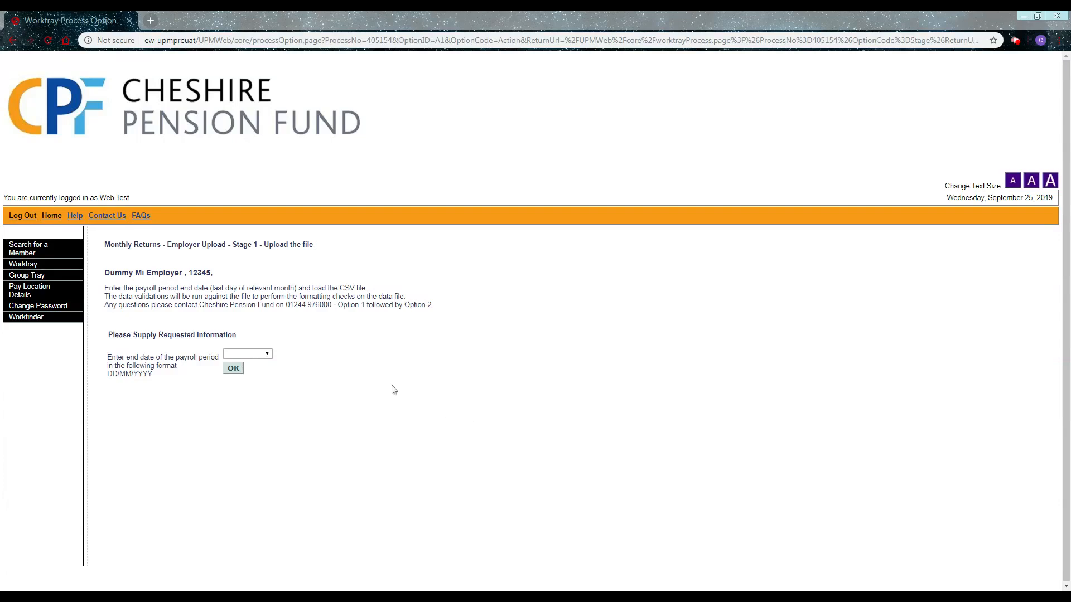
Step: Choose the end date of the payroll period for the monthly return and submit it
left_click(270, 356)
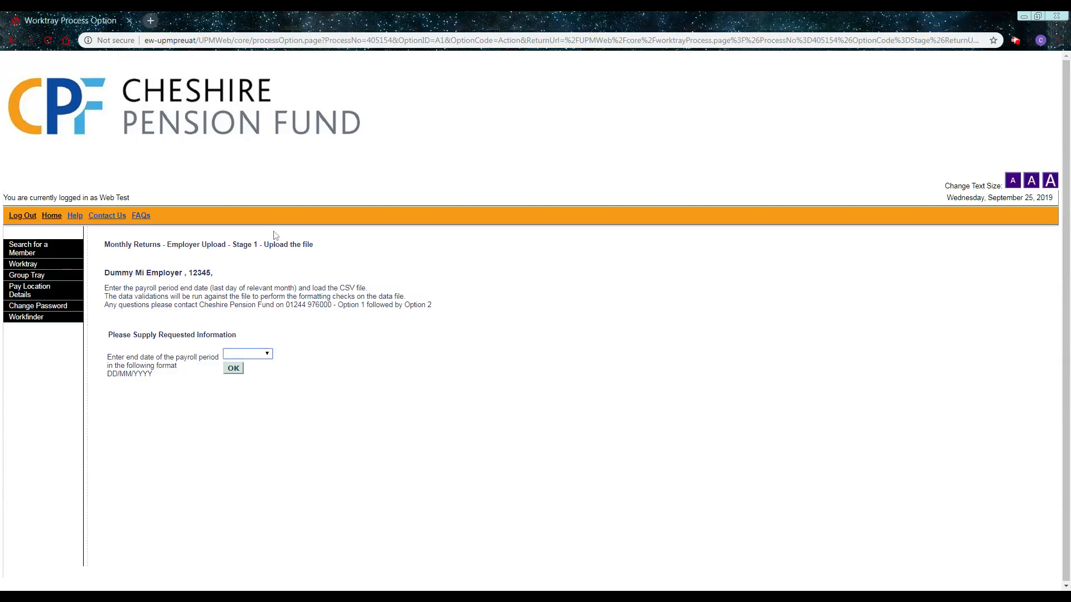
key("Down")
left_click(236, 369)
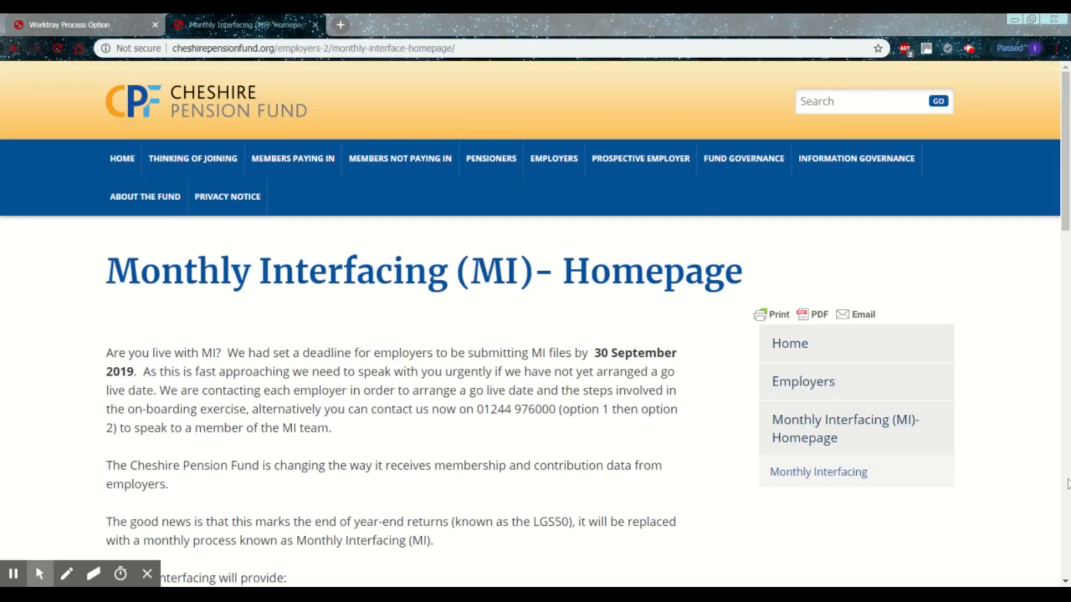
Step: Import Dummy MI Template (fail).csv from the MI upload files folder for the monthly return and proceed to the uploaded data
key("ctrl+w")
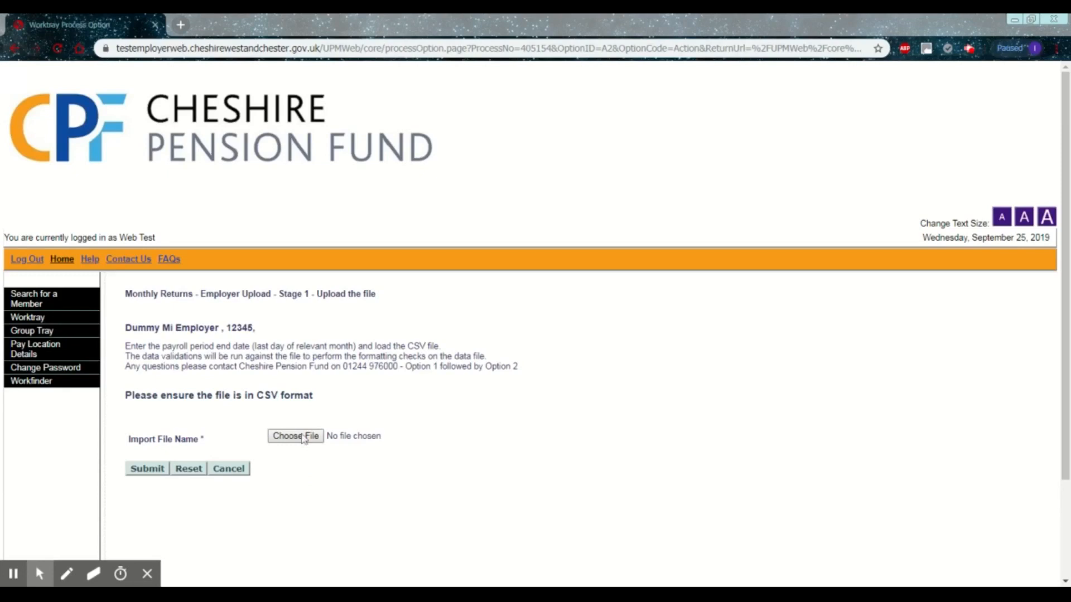
left_click(304, 437)
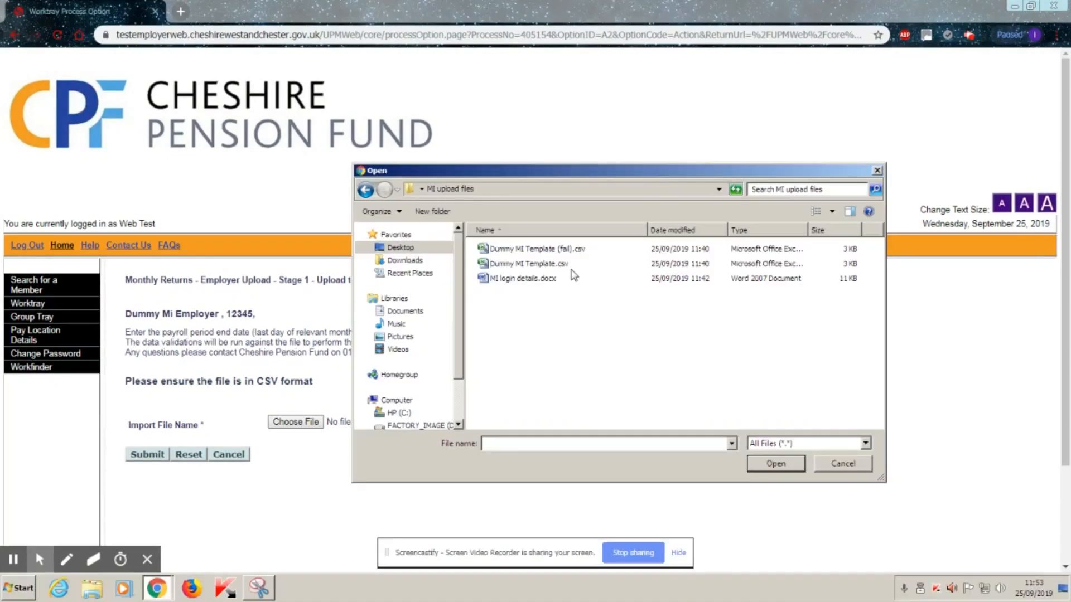
left_click(558, 249)
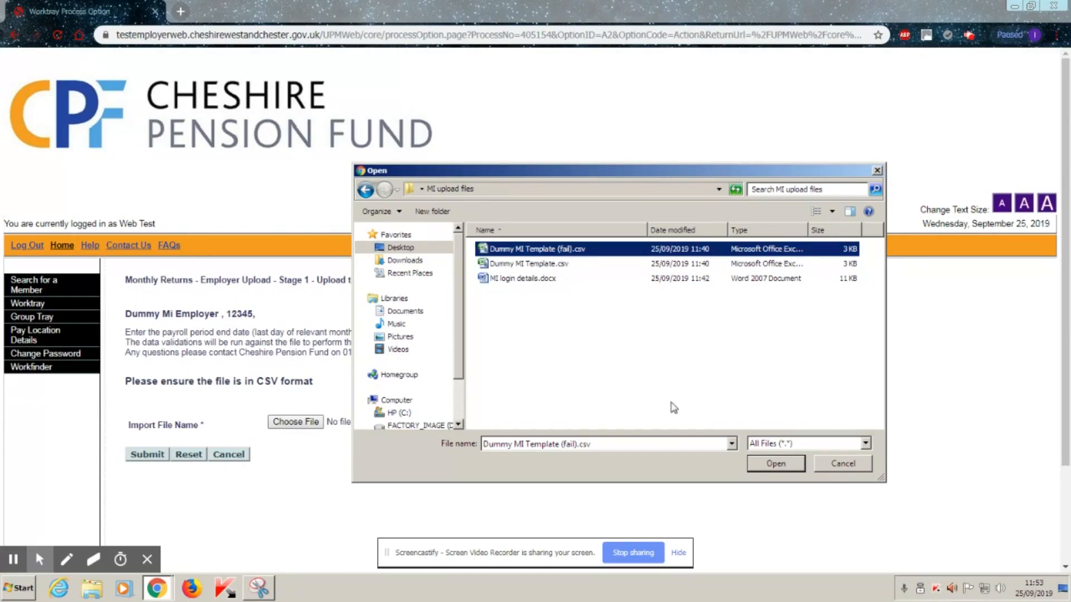
left_click(781, 466)
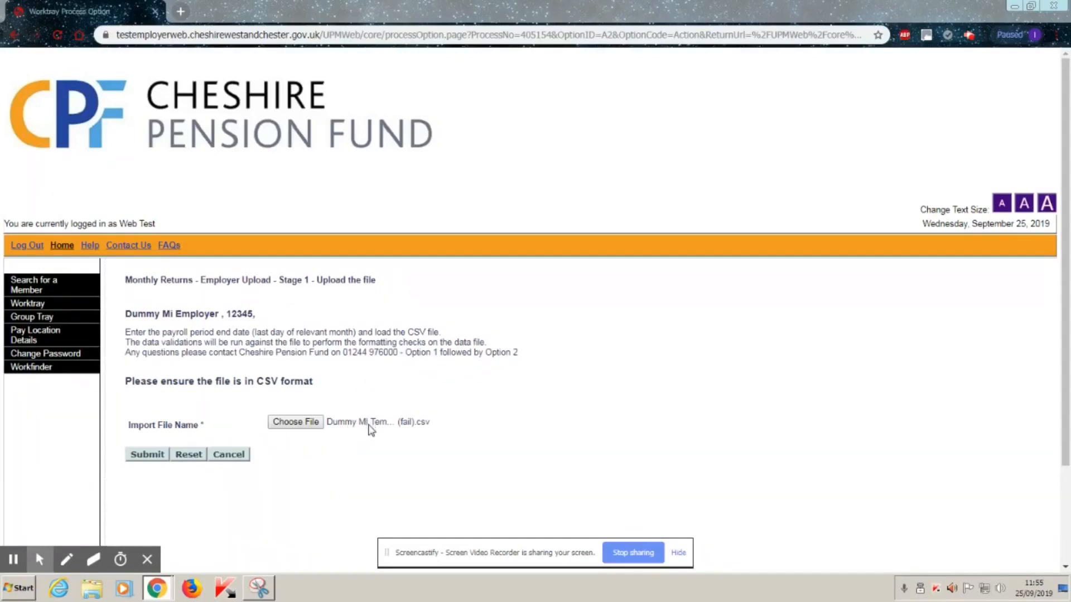
left_click(150, 456)
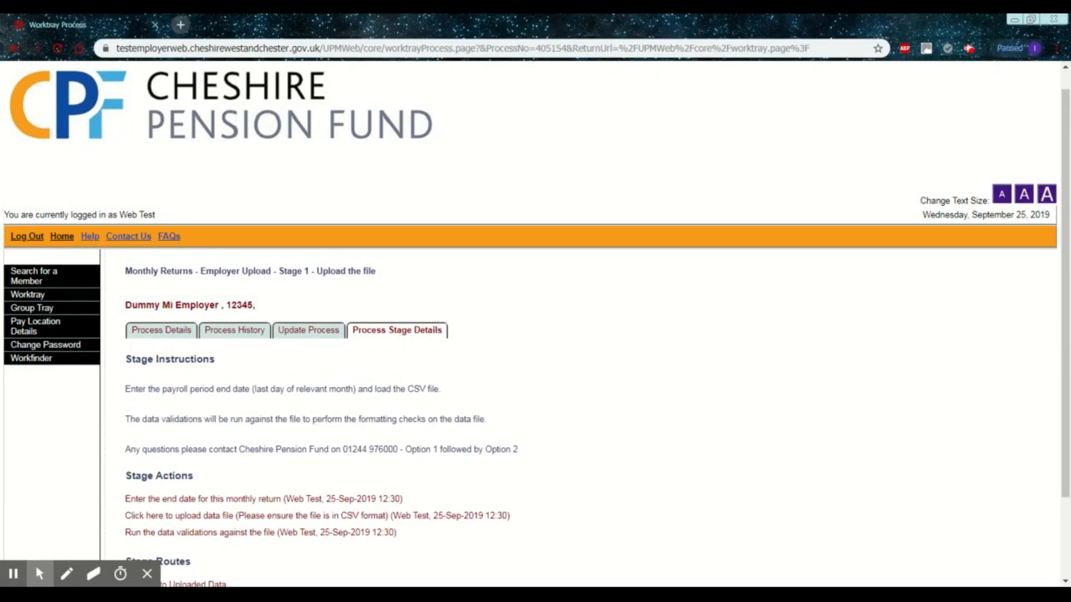
scroll(715, 444, "down", 1)
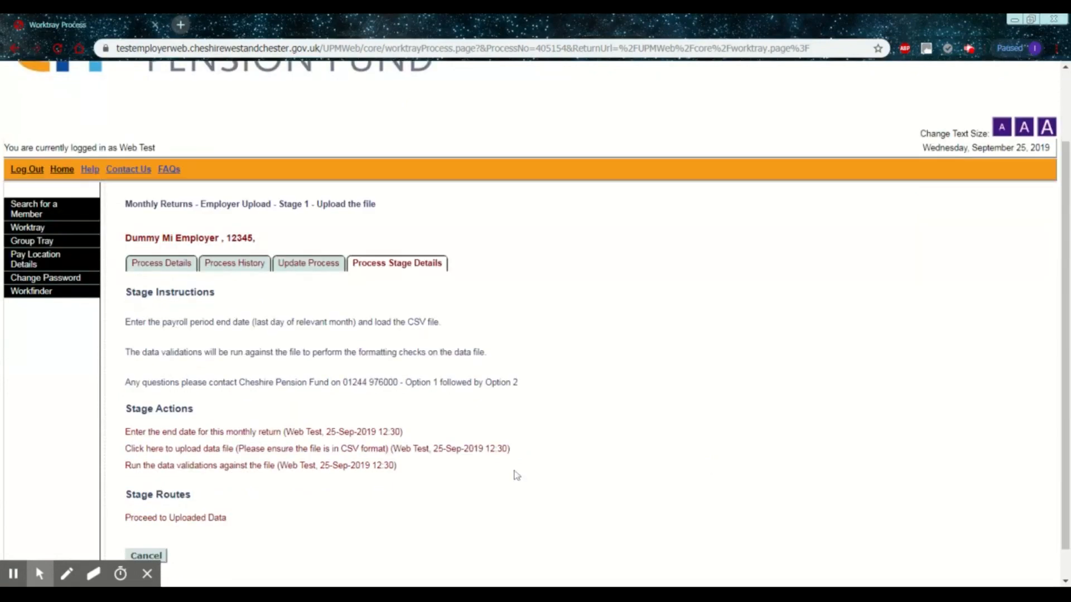
left_click(194, 524)
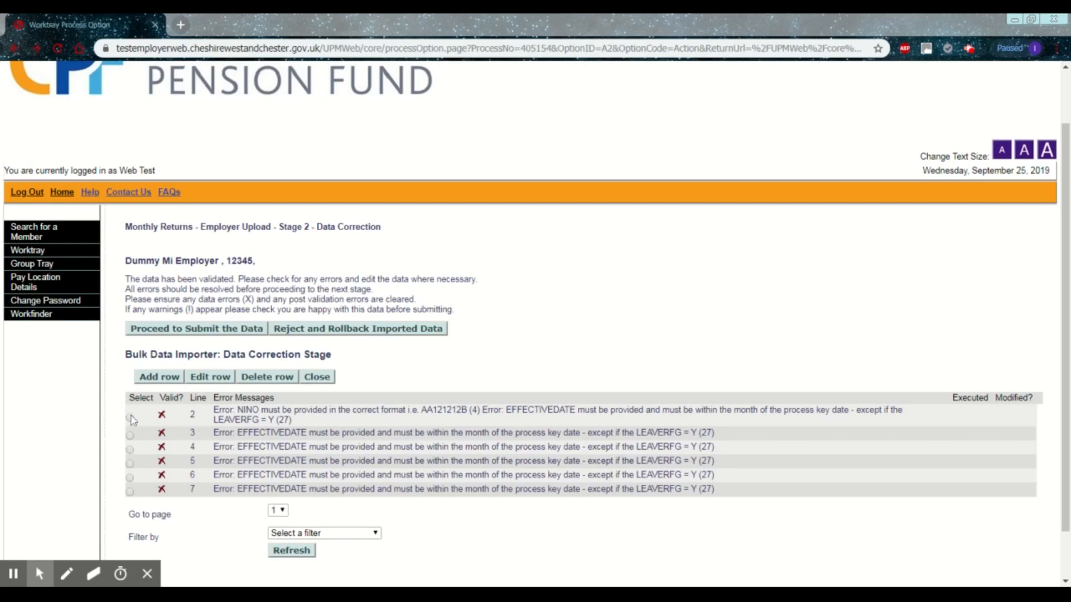
Step: Edit the line 2 row to complete its NINO with the missing final letter, and save and validate the row
left_click(130, 418)
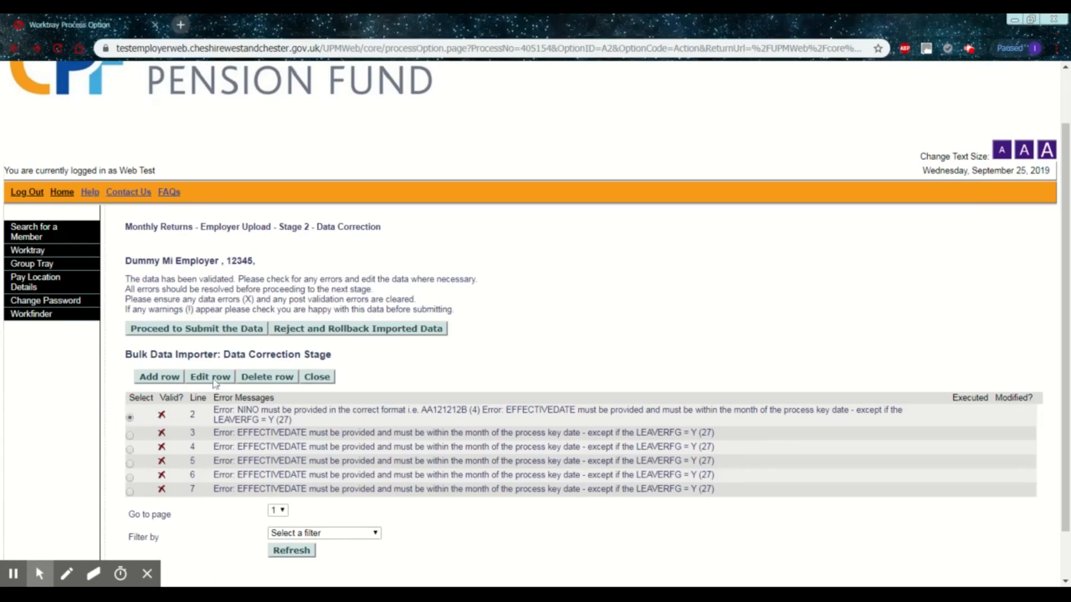
left_click(216, 381)
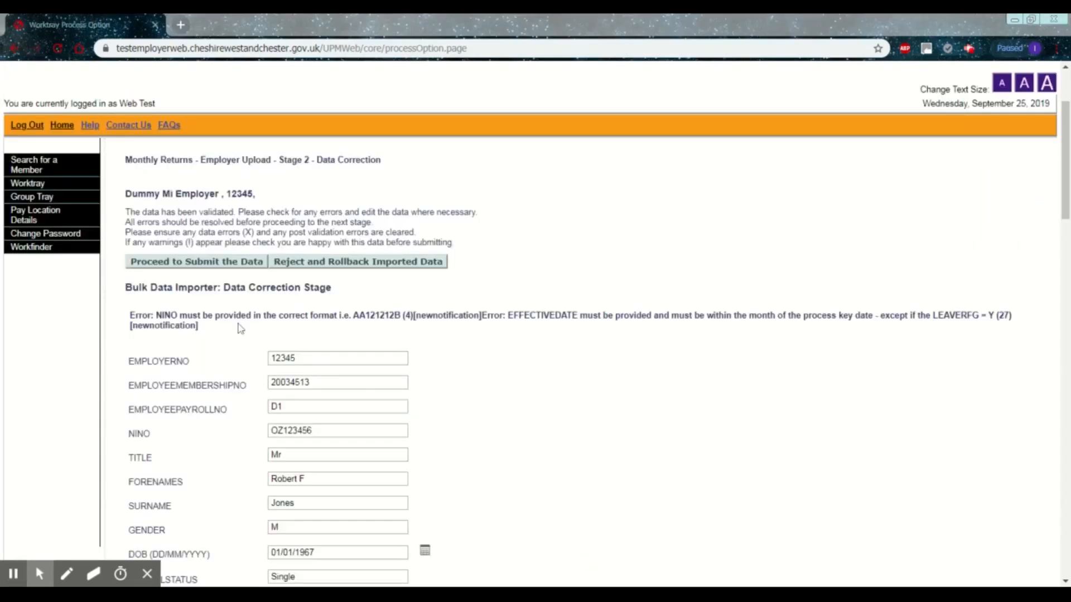
left_click(170, 319)
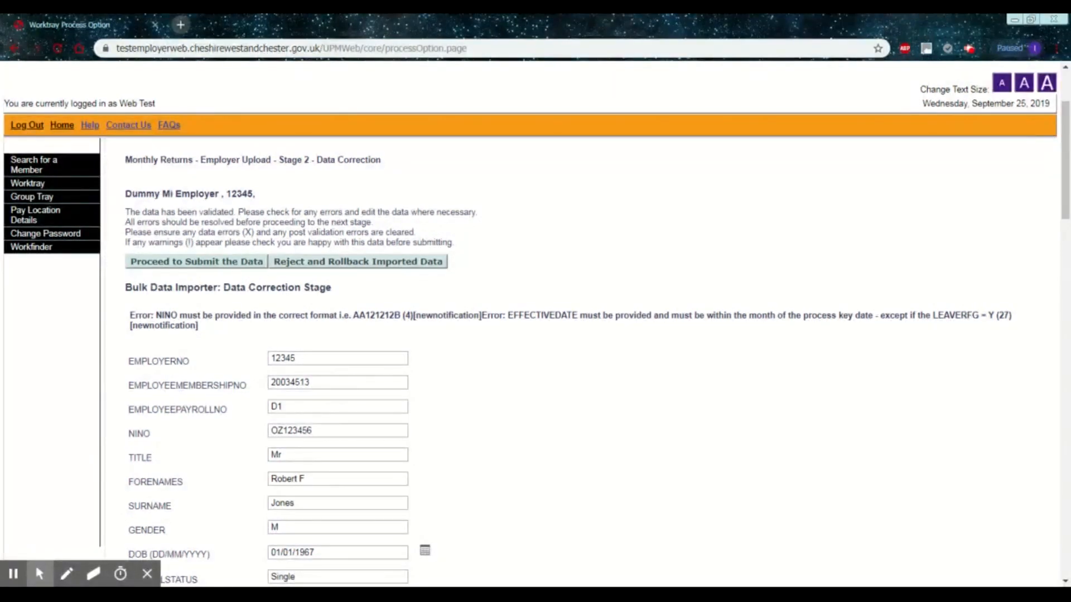
left_click(311, 430)
scroll(420, 403, "down", 1)
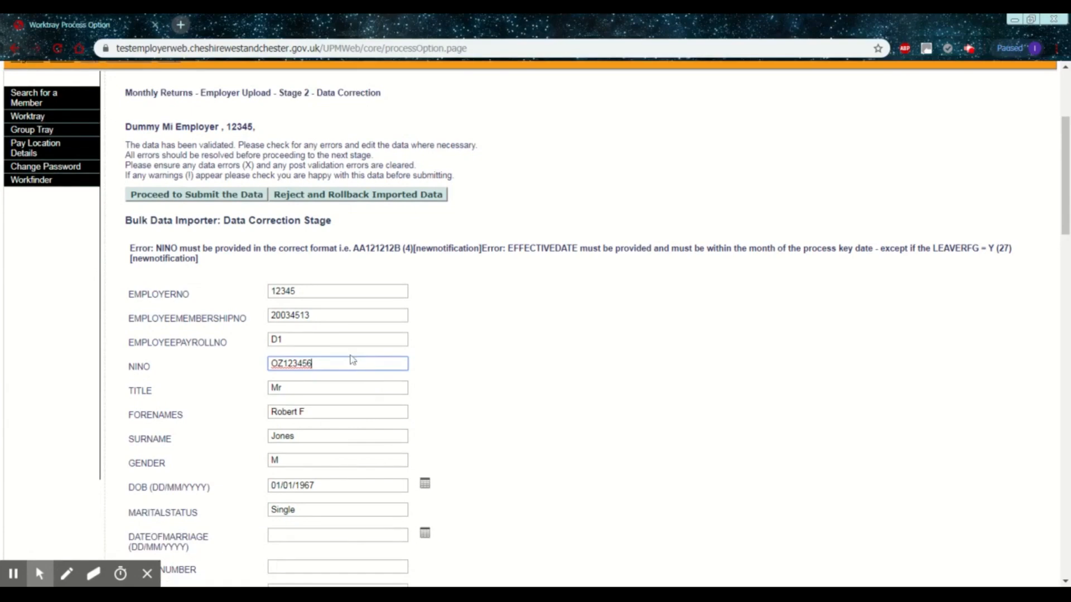
type("B")
scroll(538, 359, "down", 12)
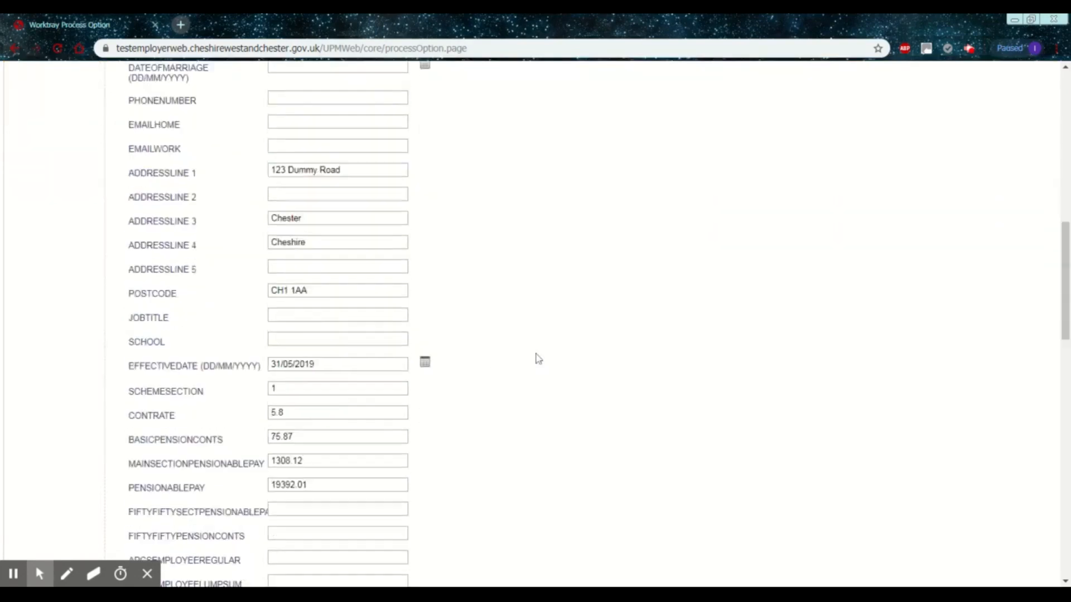
scroll(539, 359, "down", 15)
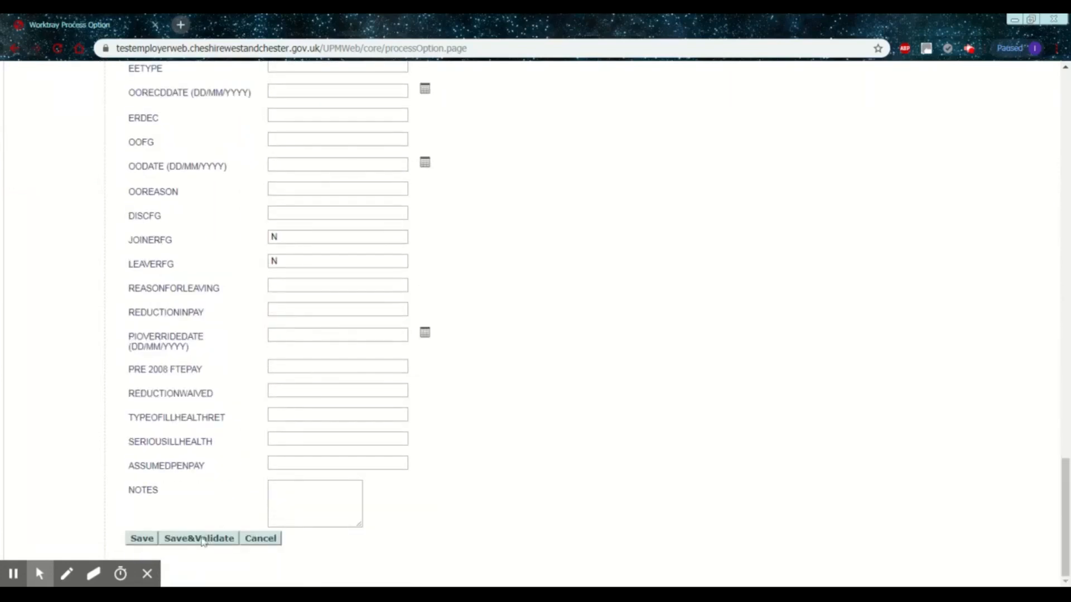
left_click(201, 540)
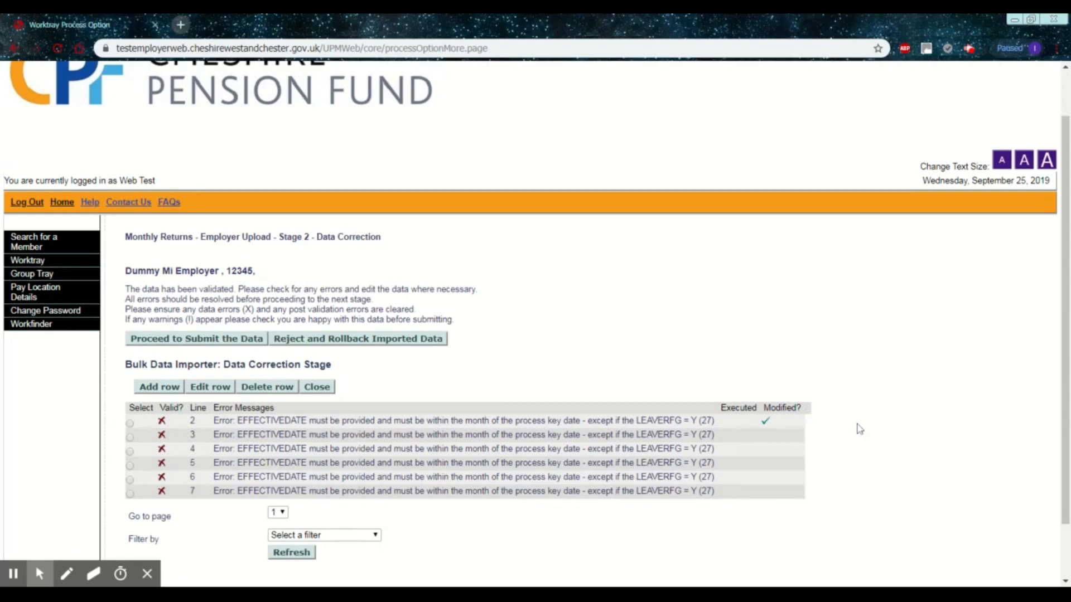
Step: Refresh the data correction list, check that the rows are valid, and proceed to submit the data
left_click(297, 557)
scroll(900, 406, "down", 1)
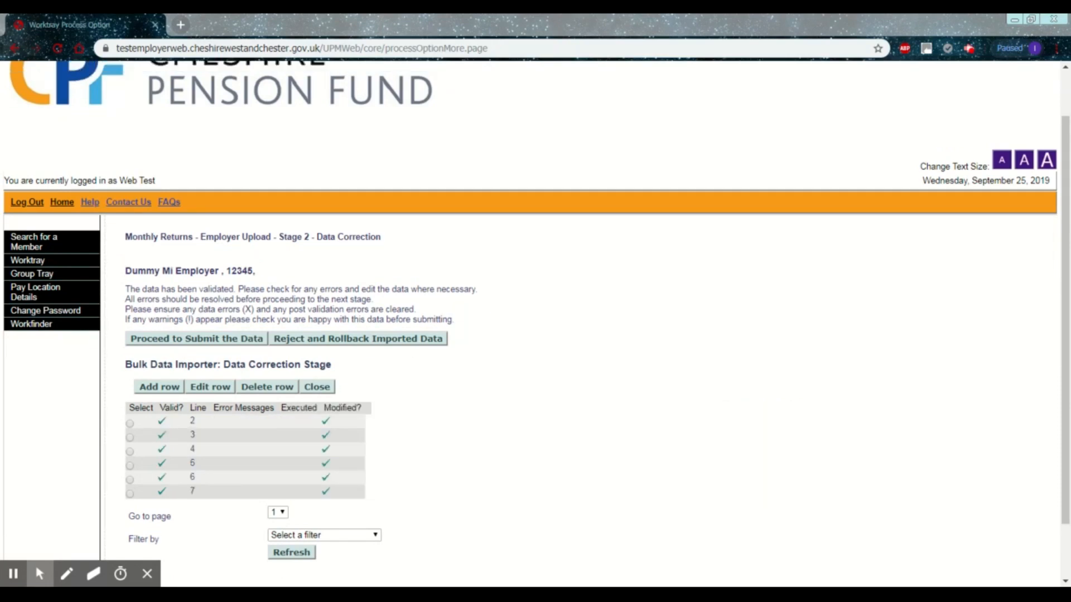
left_click(168, 420)
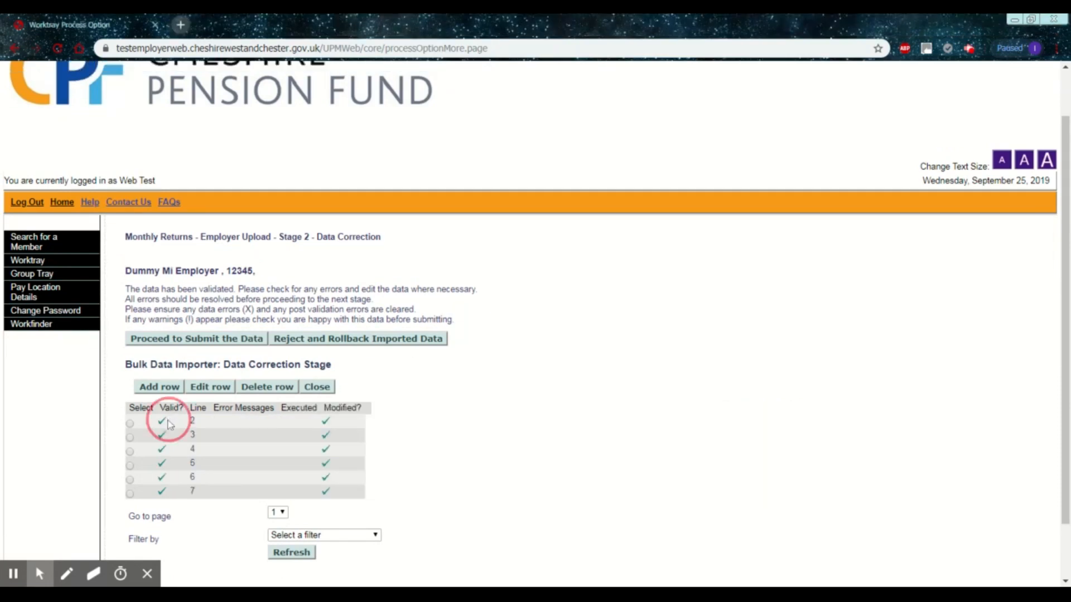
left_click(162, 450)
left_click(209, 343)
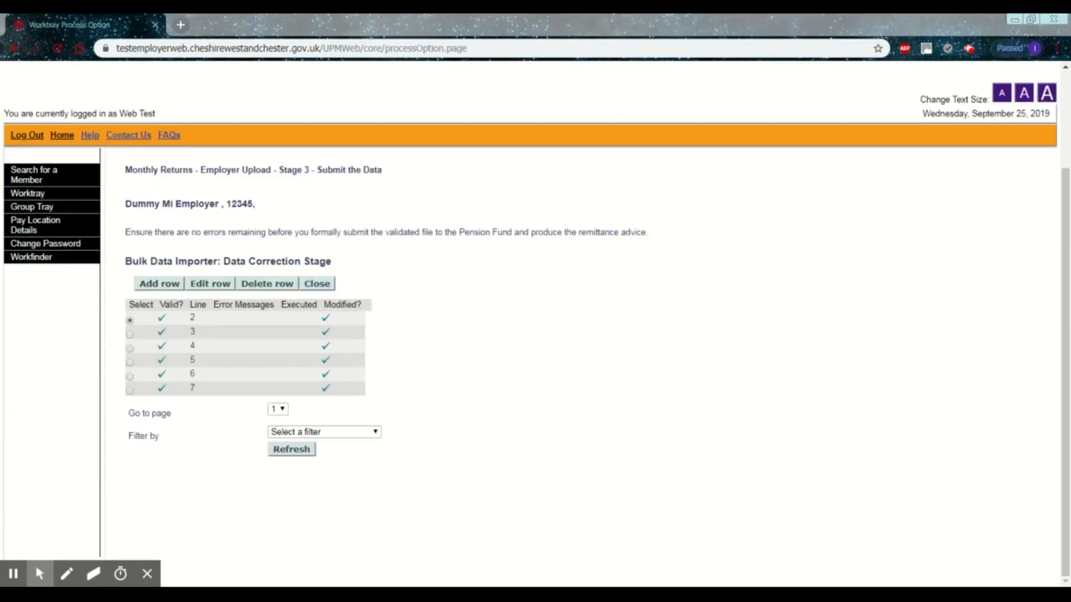
Step: Submit the validated data to the Pension Fund and proceed to the Validate Remittance stage
left_click(319, 286)
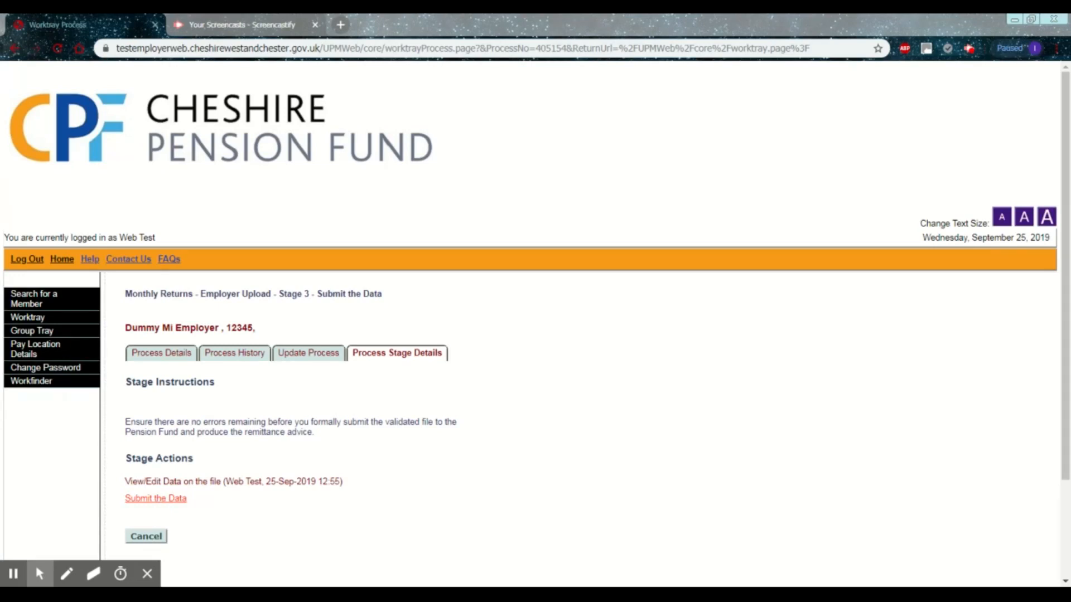
left_click(159, 500)
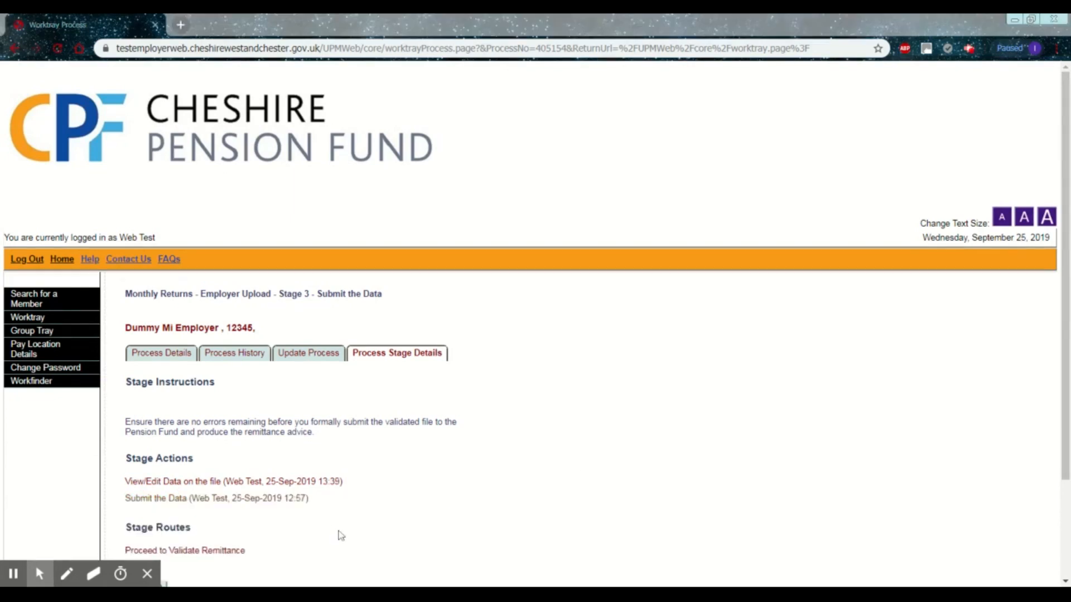
left_click(218, 555)
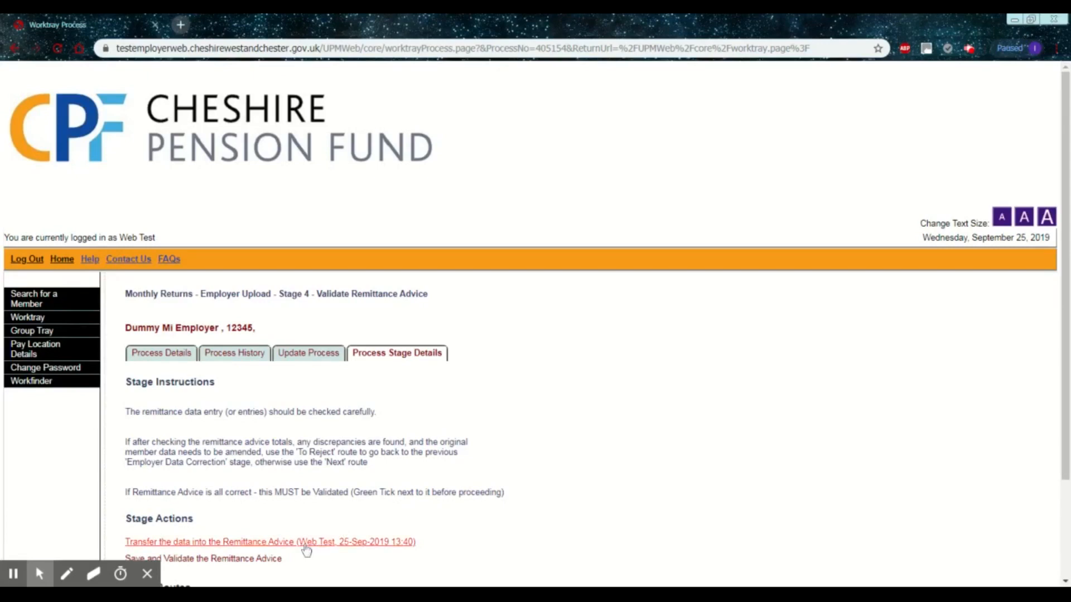
Step: Open the remittance advice for validation, save and validate its only row, and close the data correction list
scroll(308, 551, "down", 1)
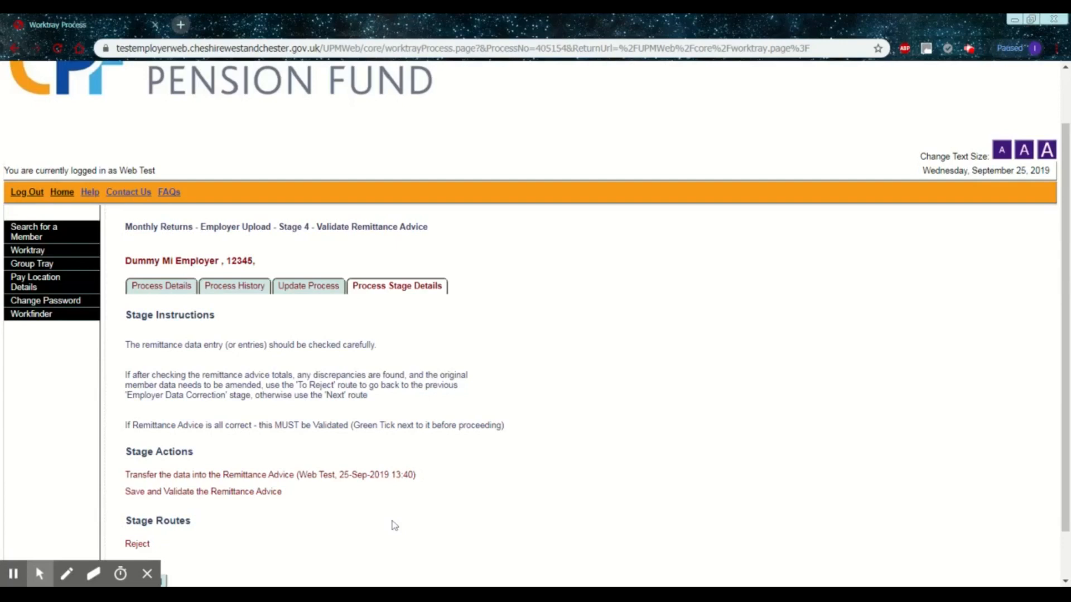
left_click(261, 497)
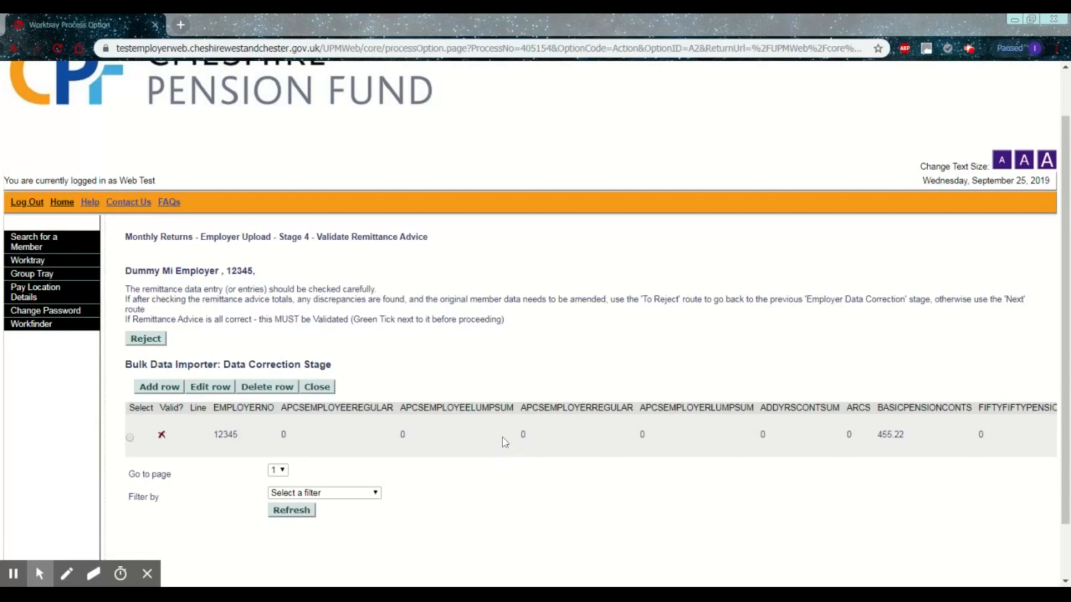
scroll(508, 447, "down", 1)
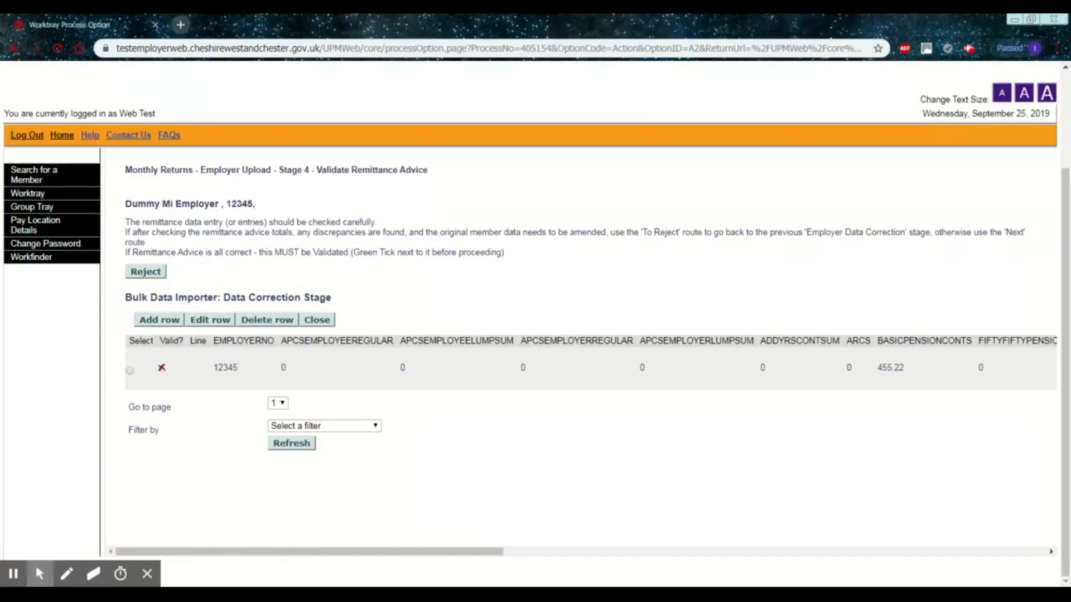
left_click(130, 370)
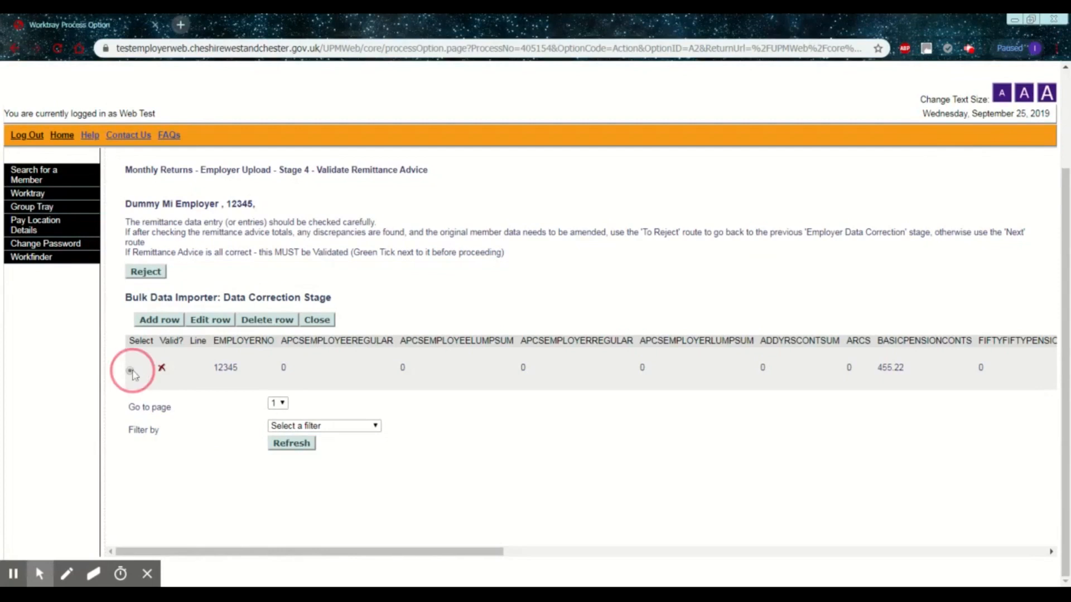
left_click(216, 322)
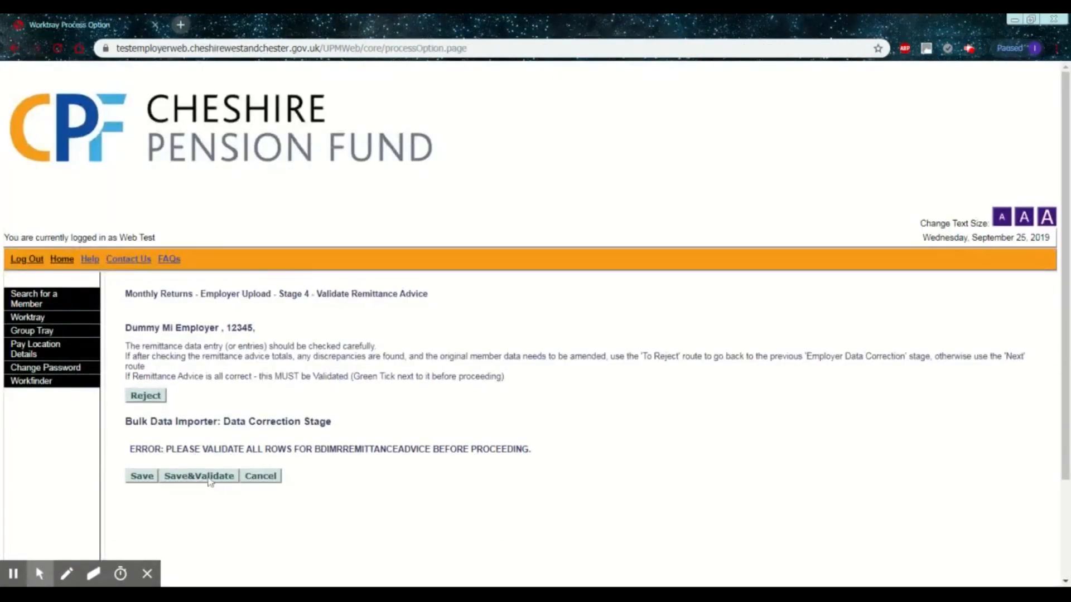
left_click(211, 481)
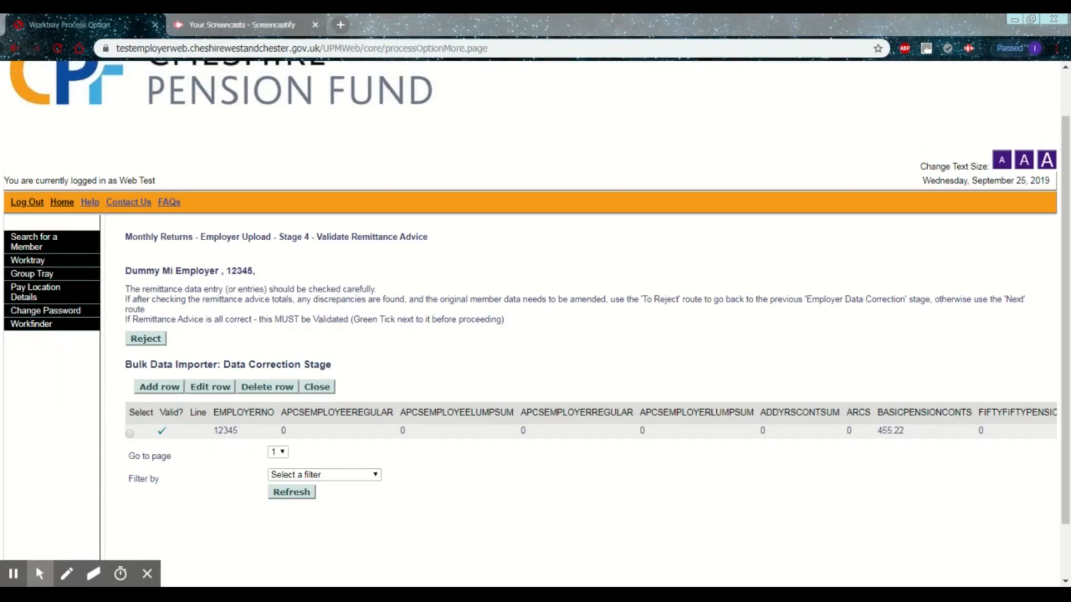
left_click(317, 387)
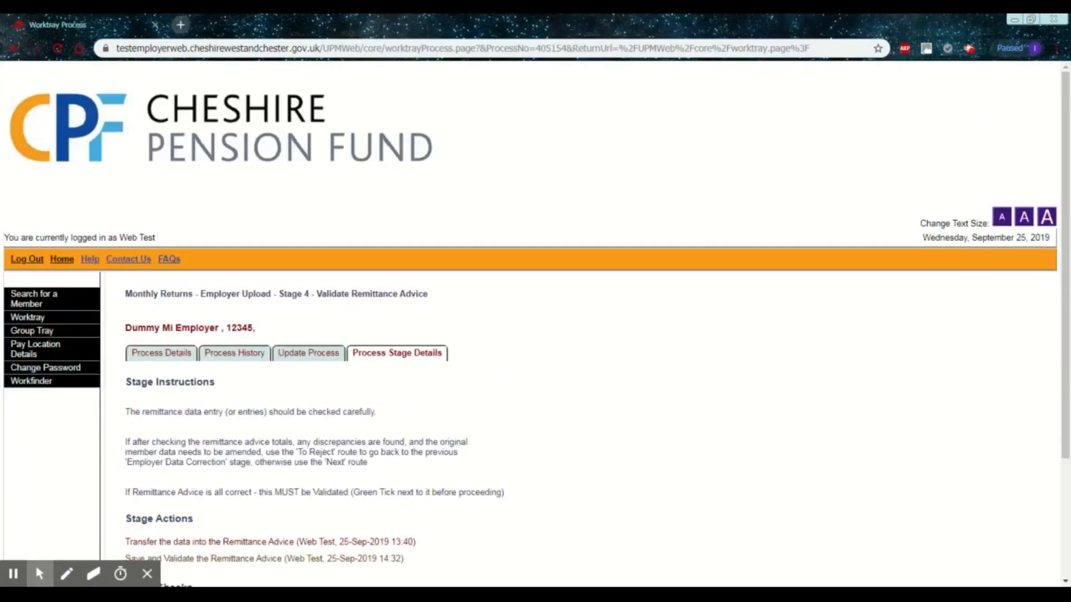
Step: Submit an answer to the stage check on whether the Remittance Advice has been validated, and proceed to Final Checks
scroll(557, 424, "down", 2)
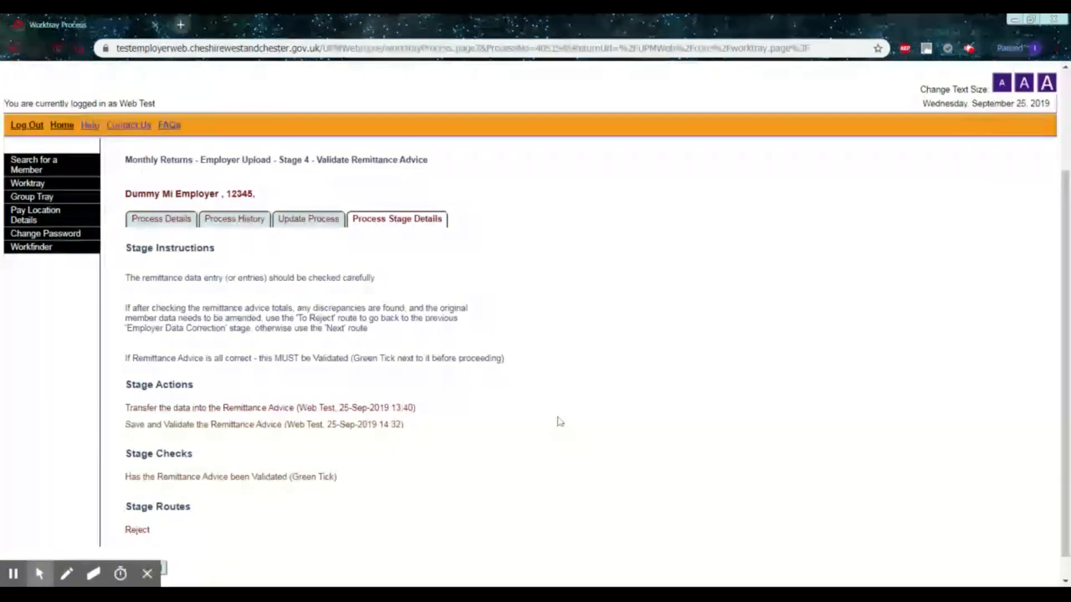
left_click(262, 483)
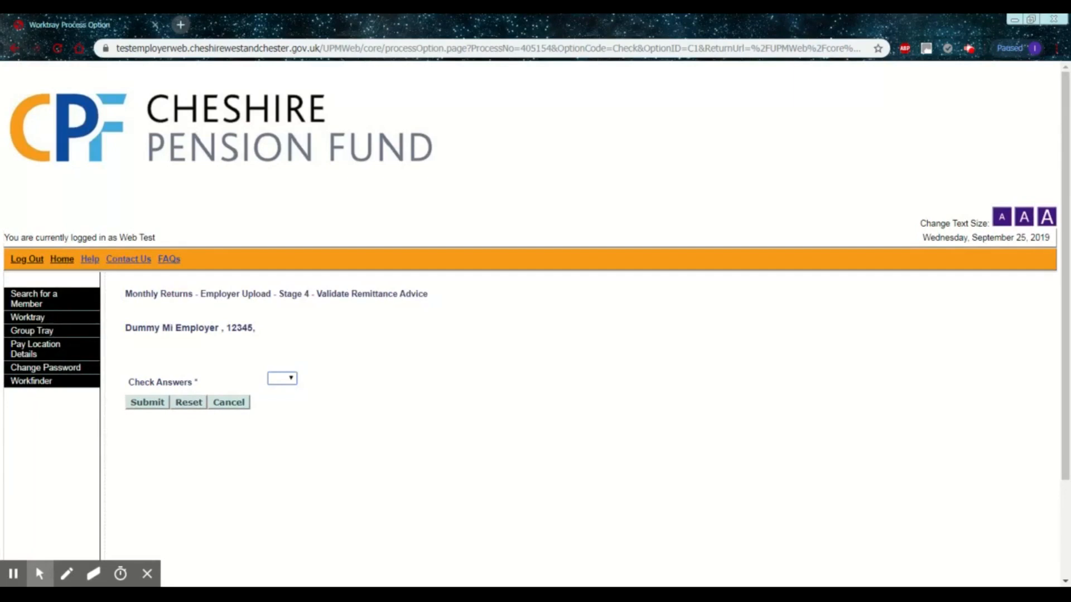
left_click(291, 415)
left_click(147, 404)
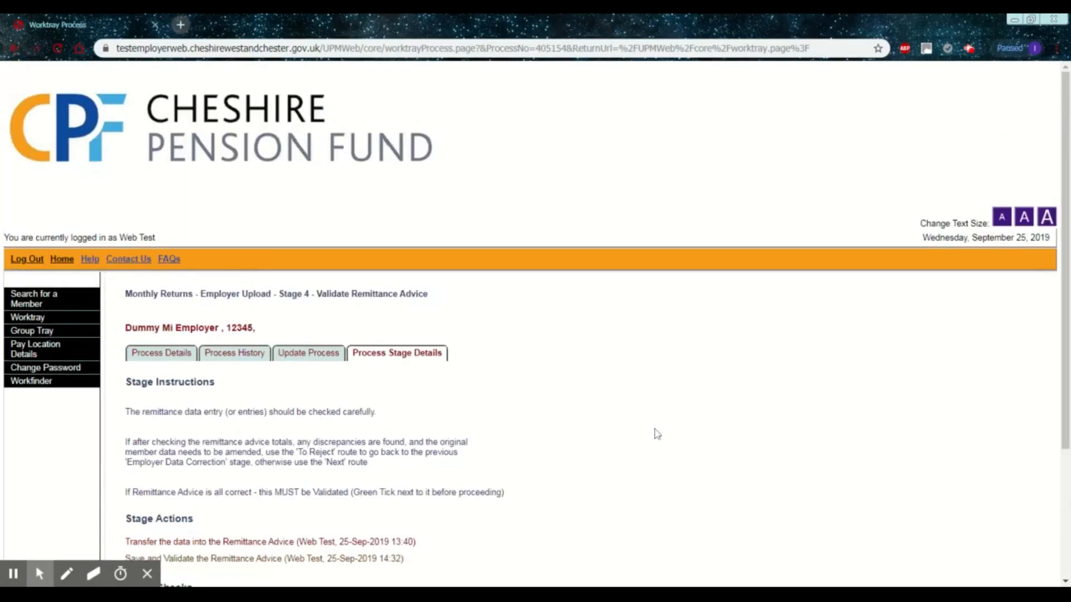
scroll(657, 434, "down", 3)
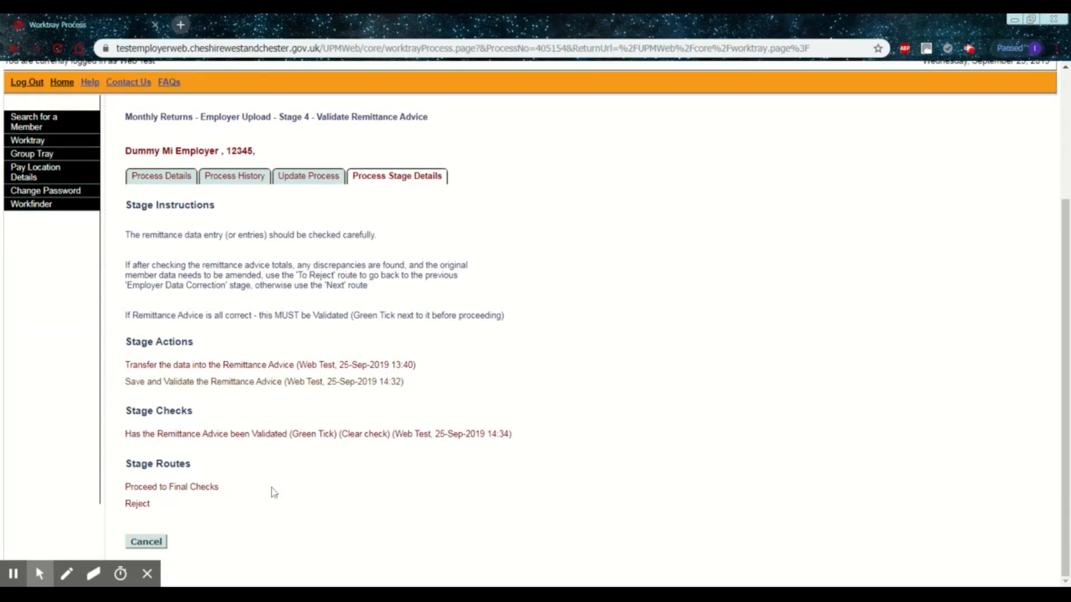
left_click(202, 491)
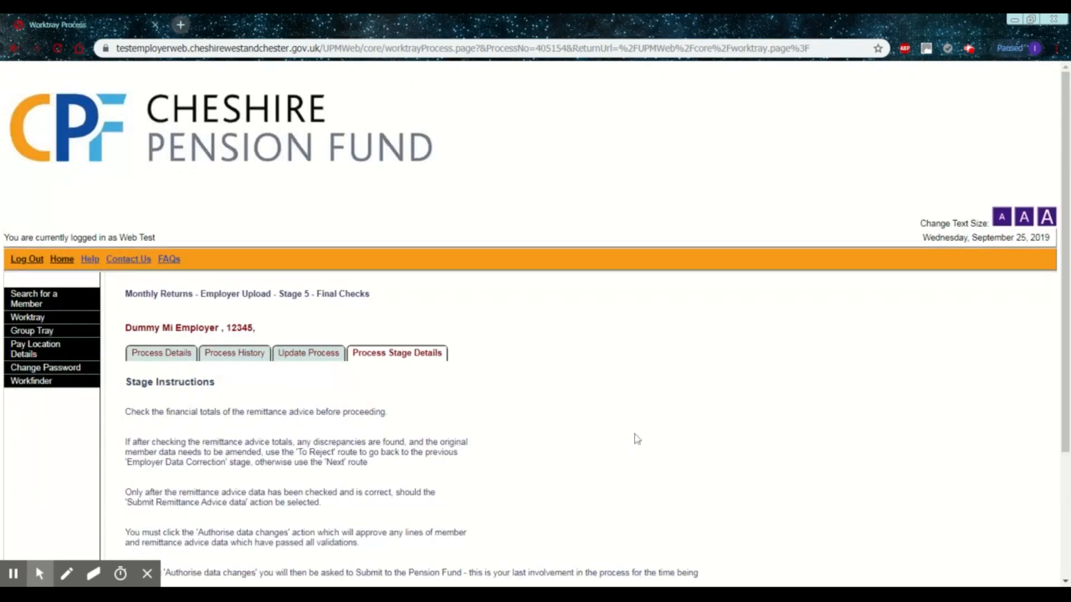
Step: View the remittance advice to check its financial totals, close it, and submit the remittance advice
scroll(636, 436, "down", 3)
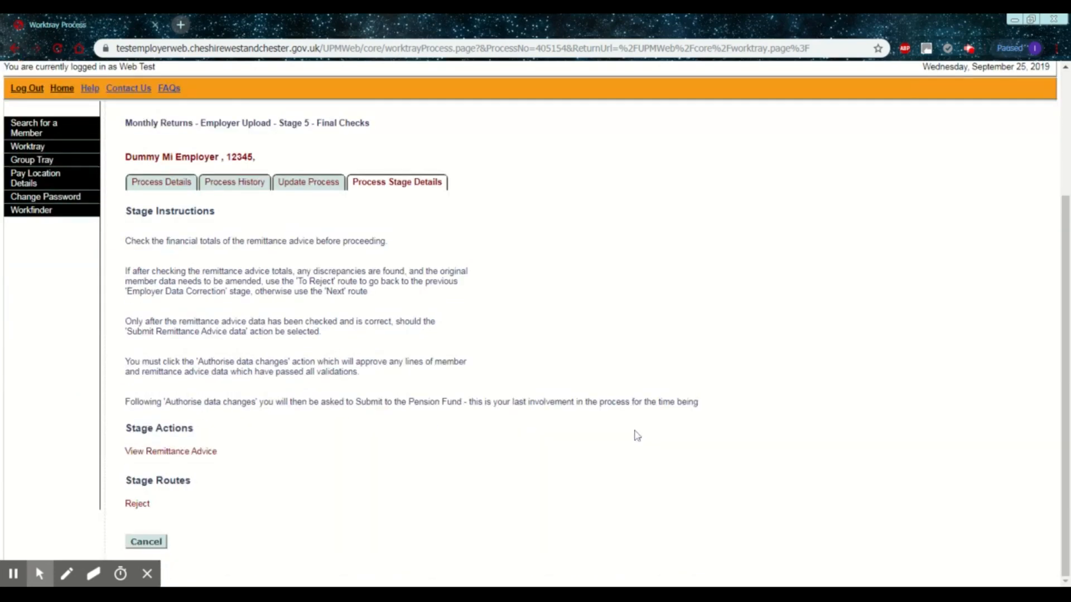
left_click(197, 457)
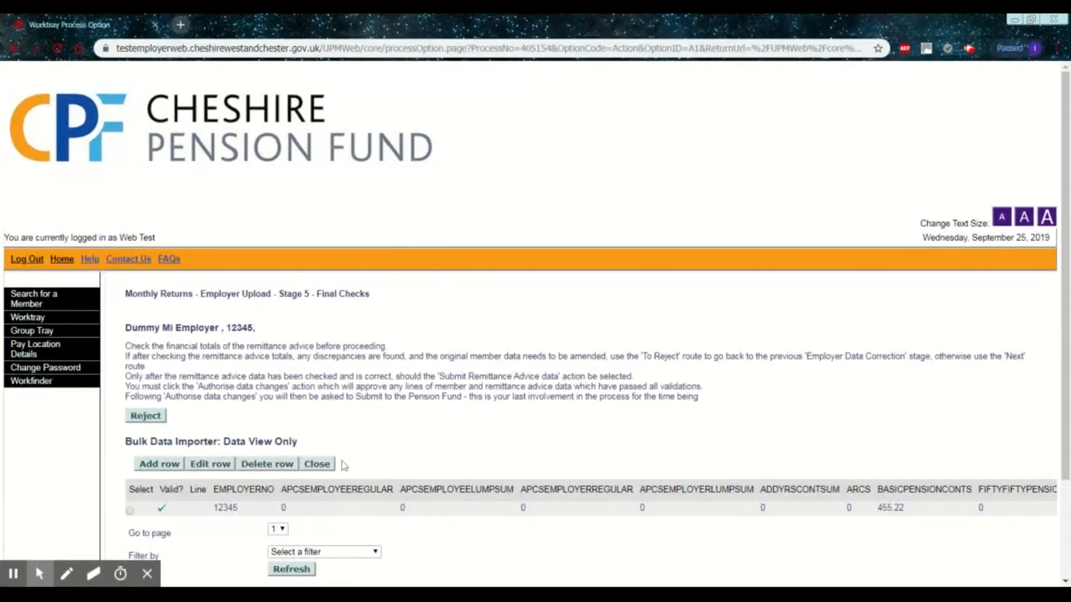
left_click(322, 471)
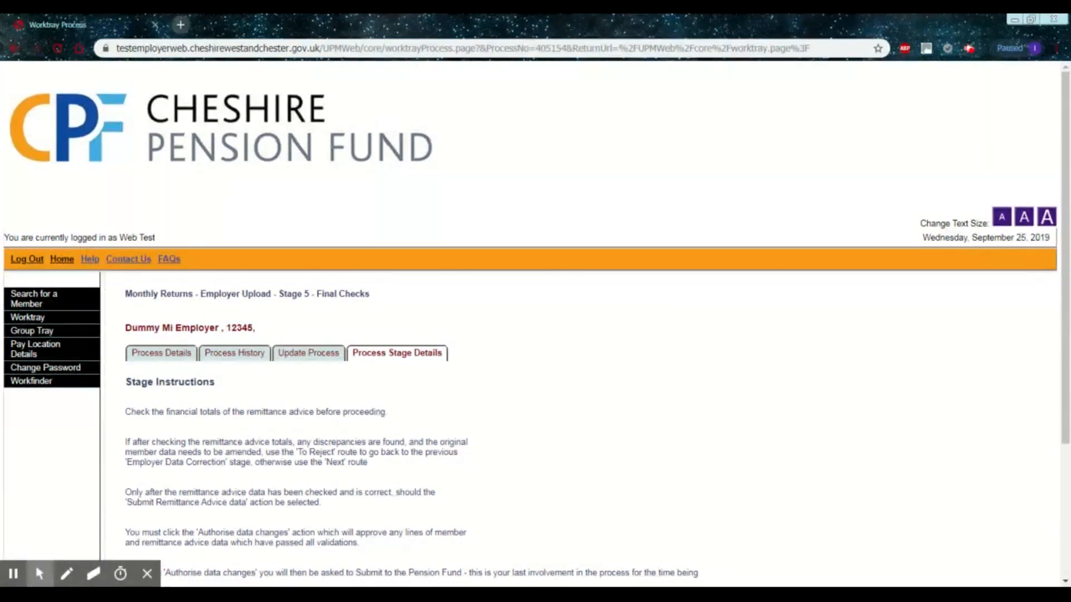
scroll(588, 442, "down", 3)
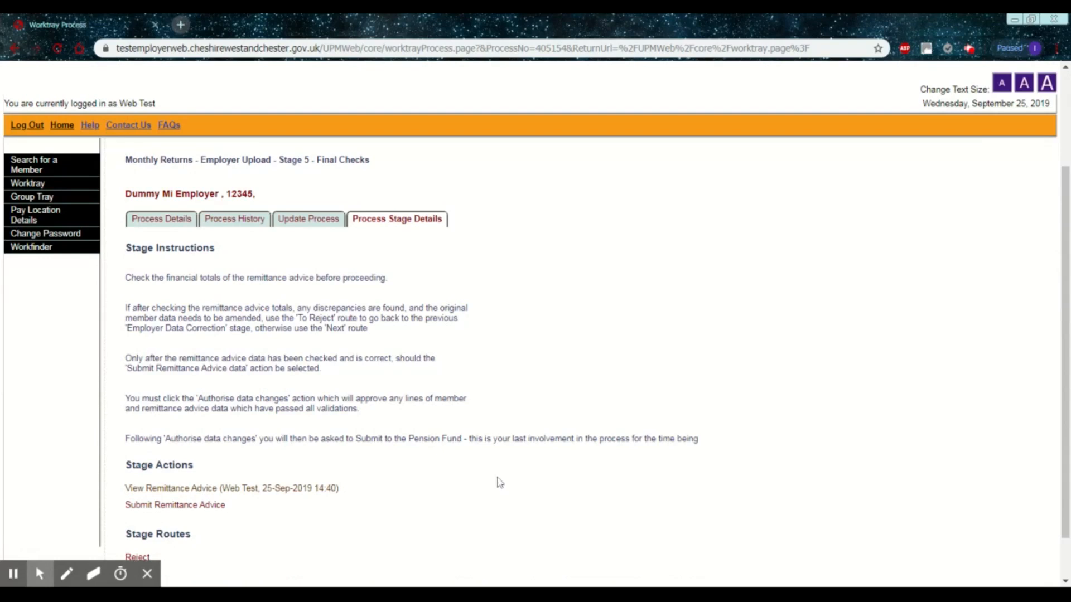
left_click(194, 508)
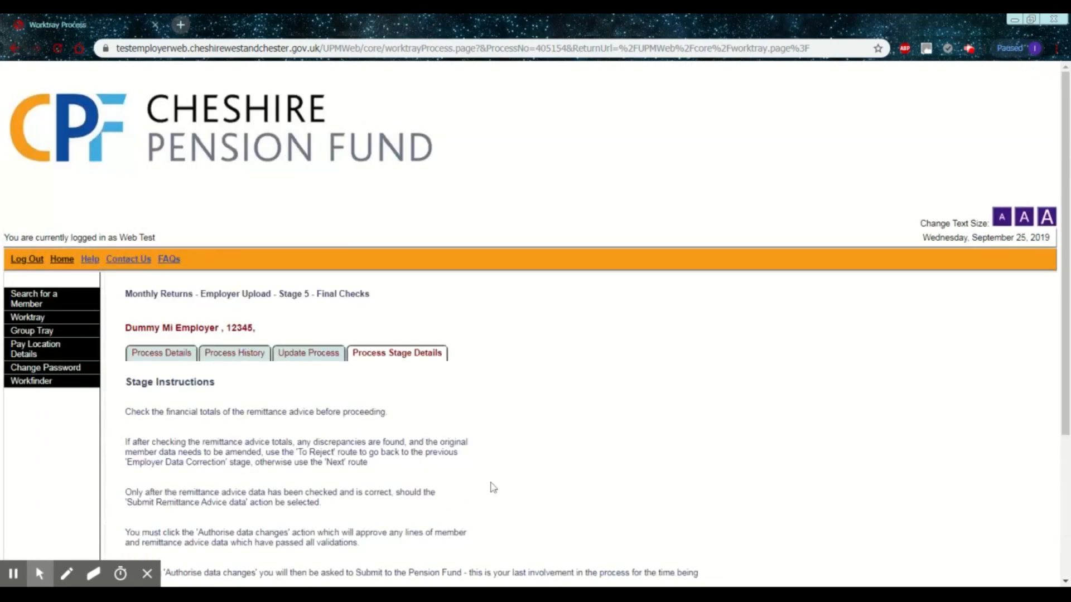
Step: Authorise the data changes and submit the monthly return to the Pension Fund
scroll(505, 475, "down", 3)
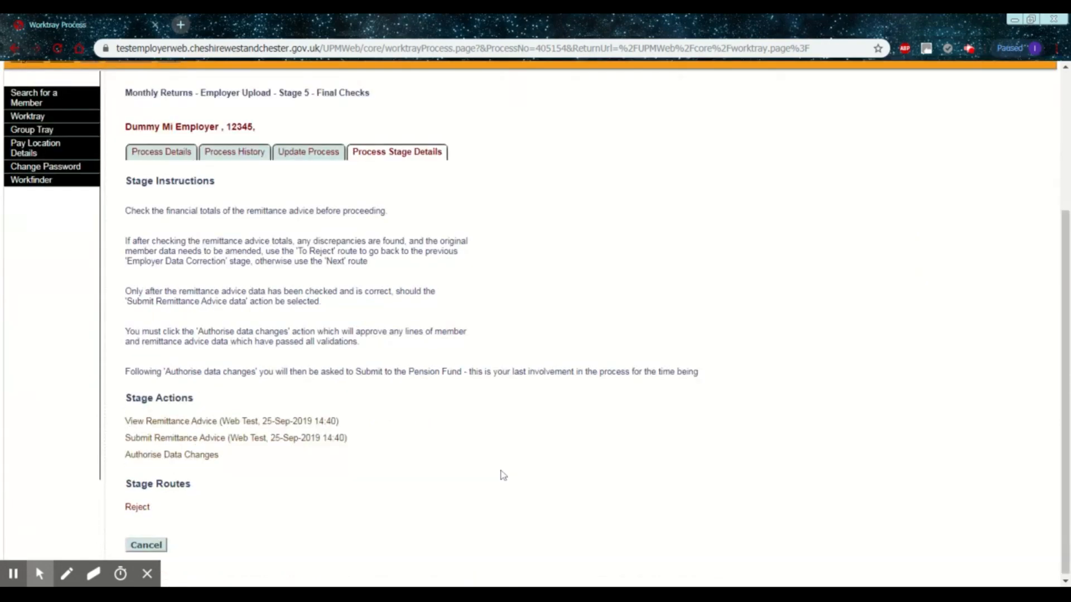
left_click(194, 462)
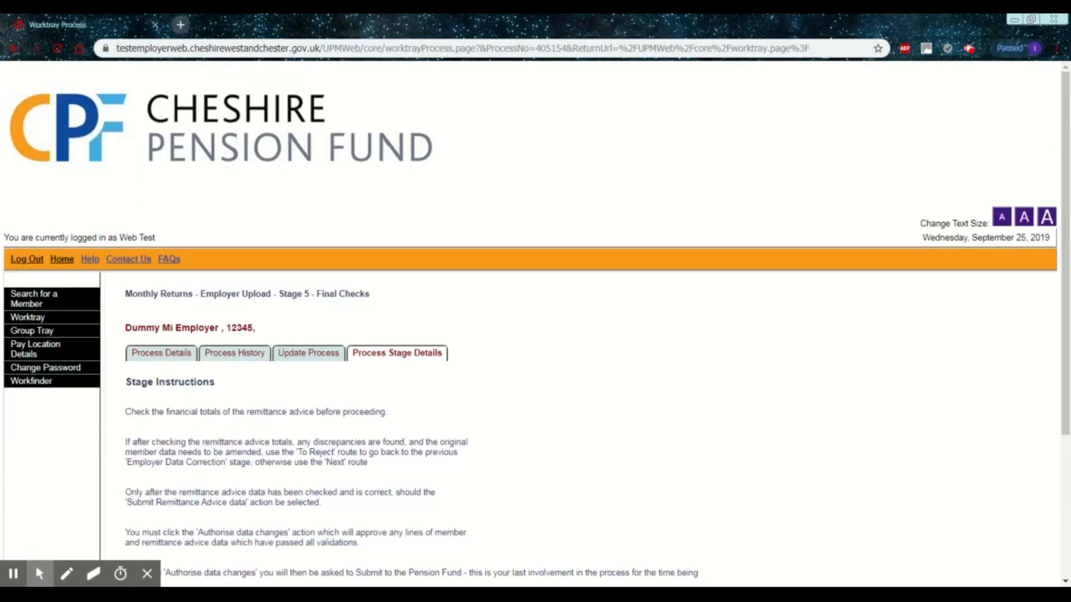
scroll(256, 469, "down", 4)
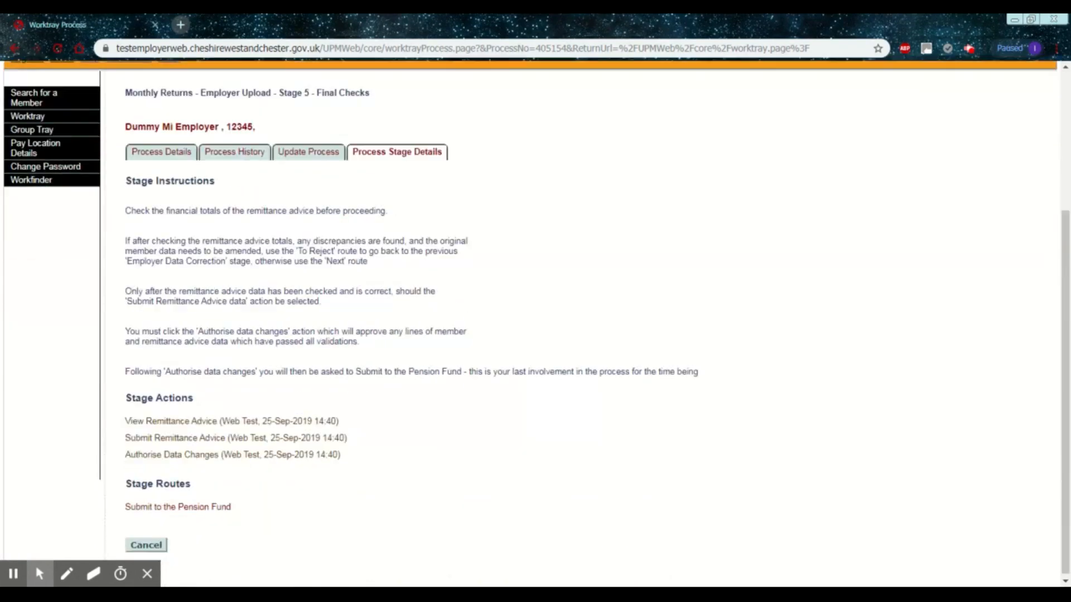
left_click(208, 505)
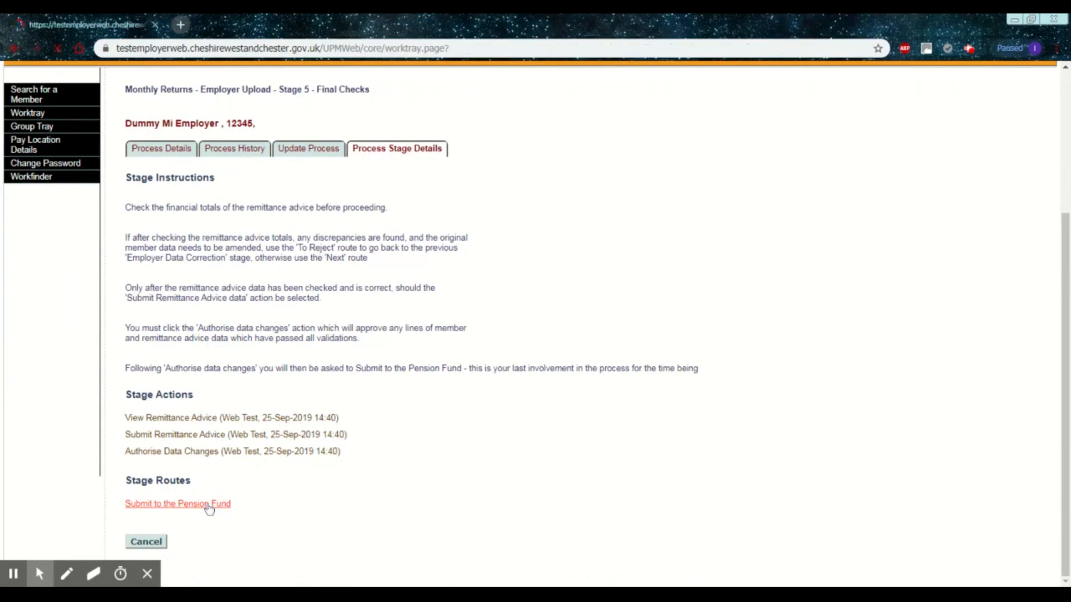